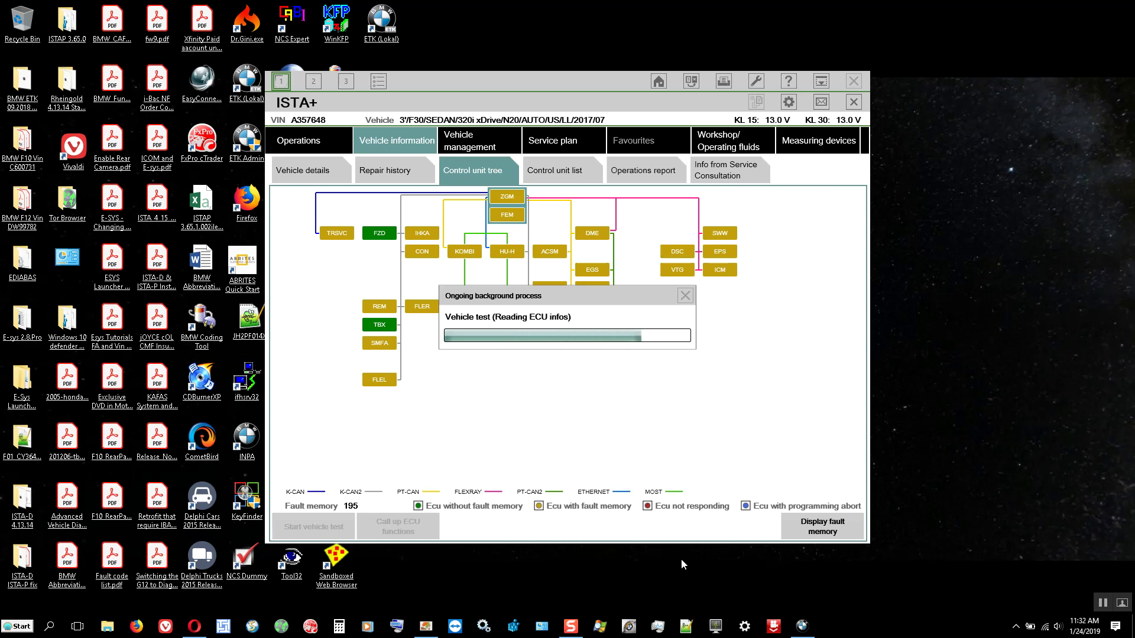
Print the whole ECU tree to PDF
click(727, 82)
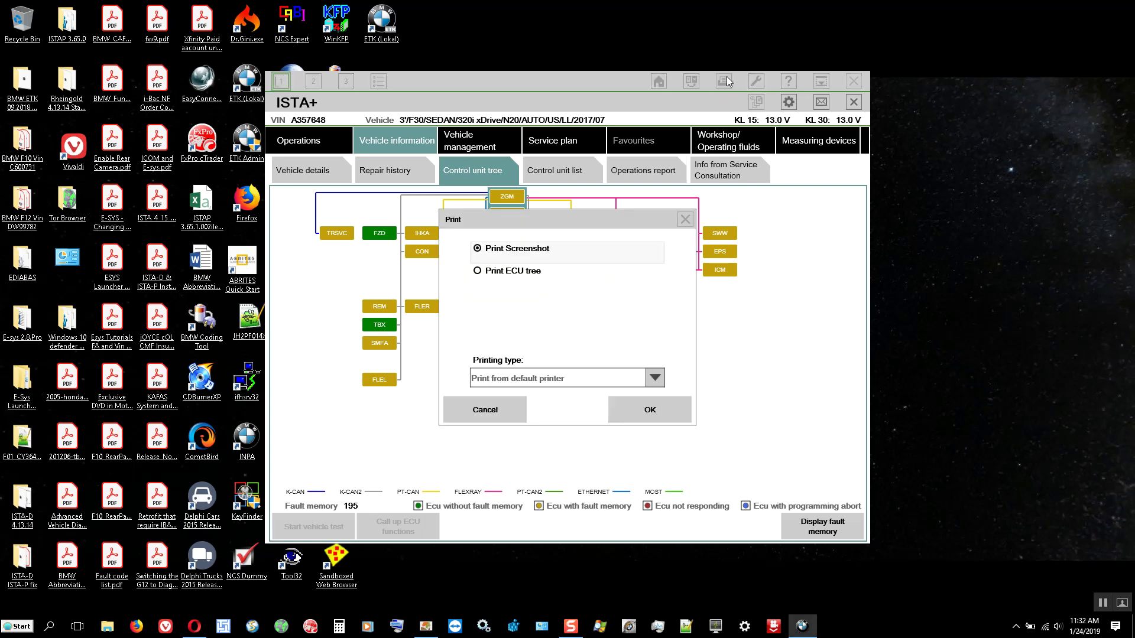
click(512, 274)
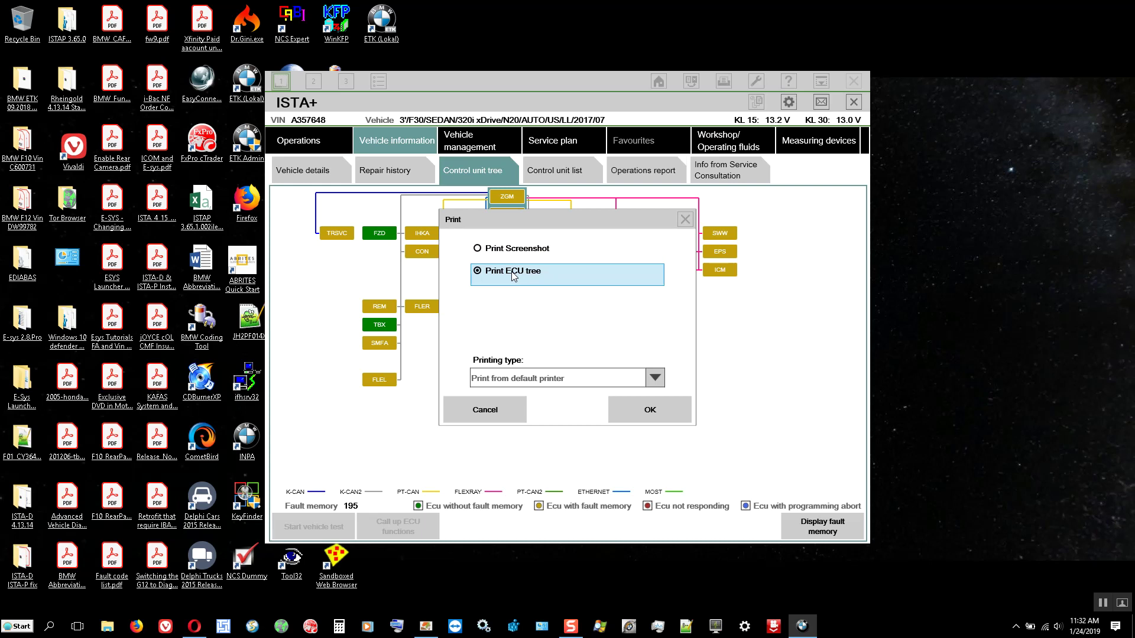
click(648, 409)
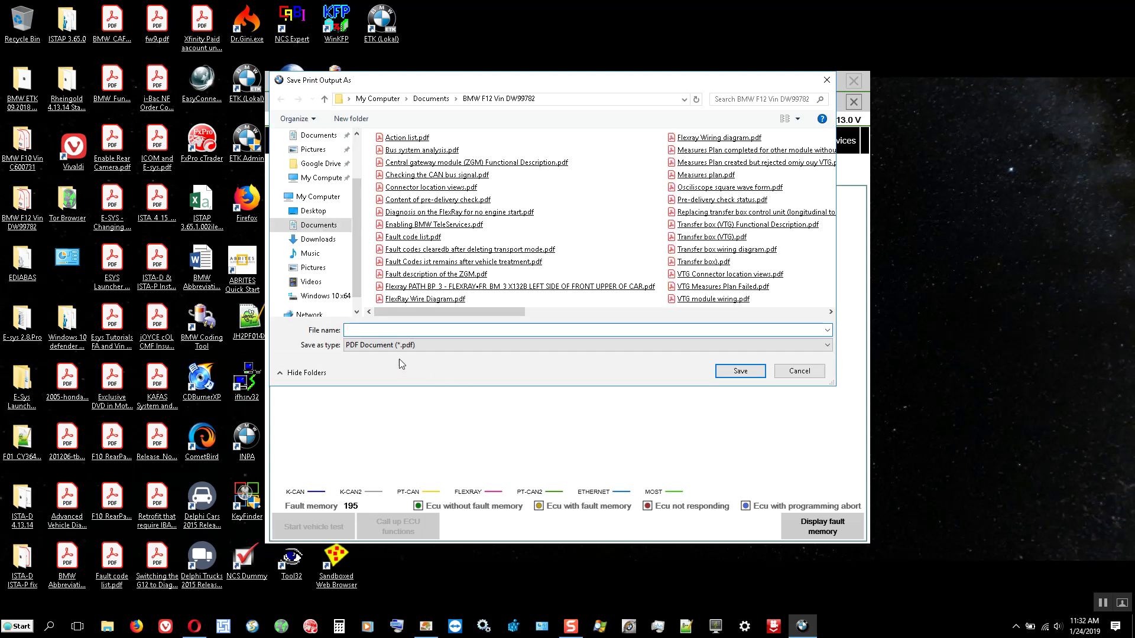
double_click(324, 99)
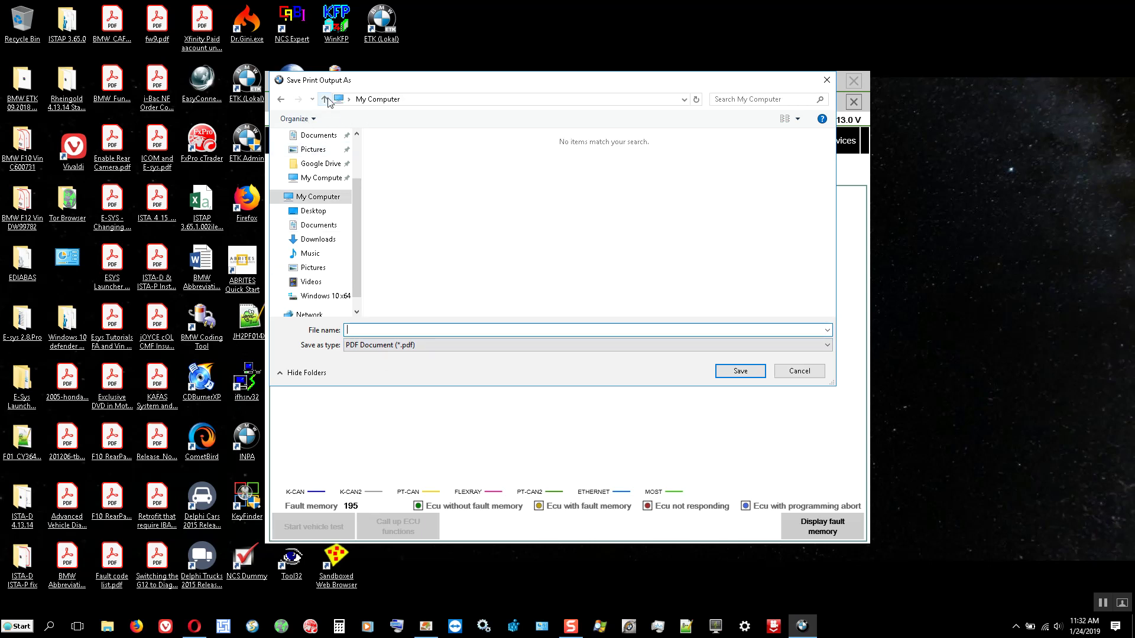
drag(346, 80, 447, 169)
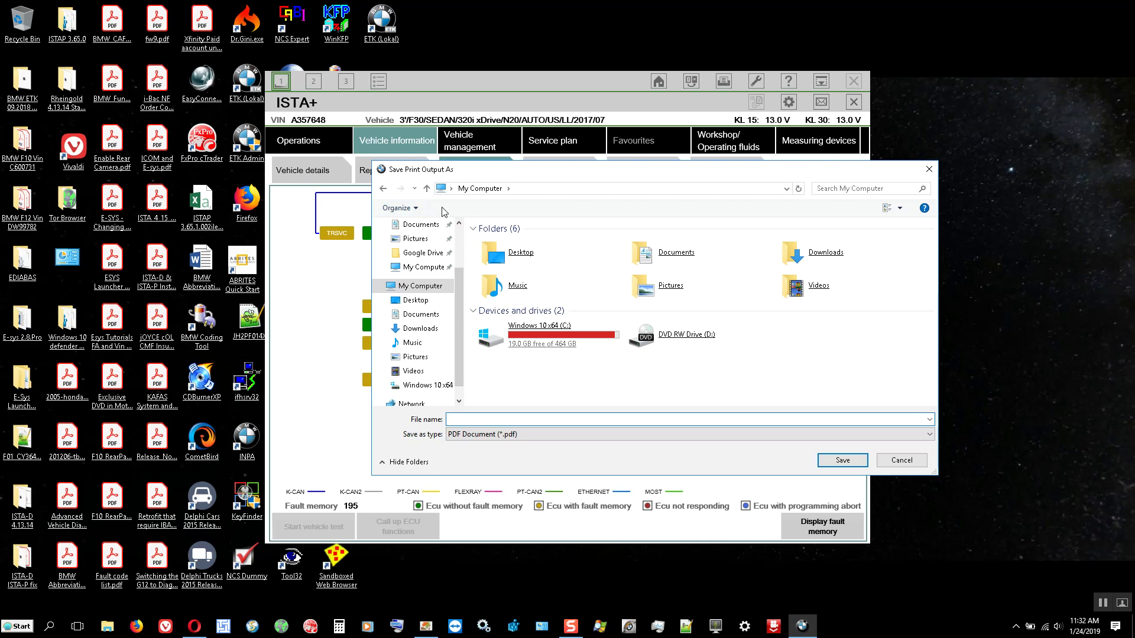
click(416, 238)
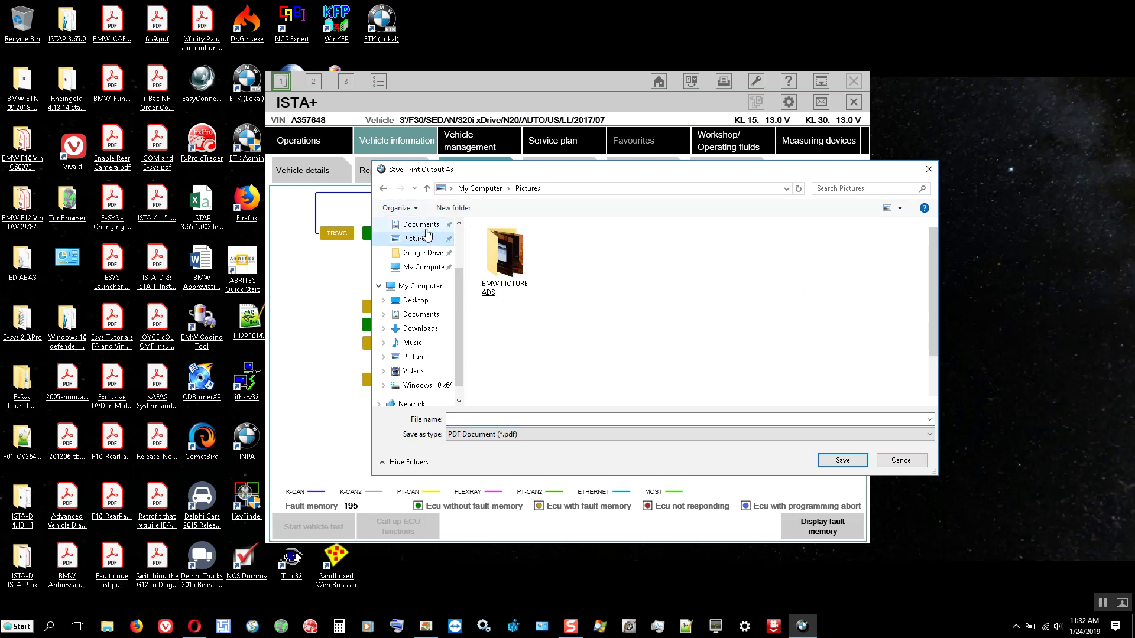
click(423, 223)
click(453, 207)
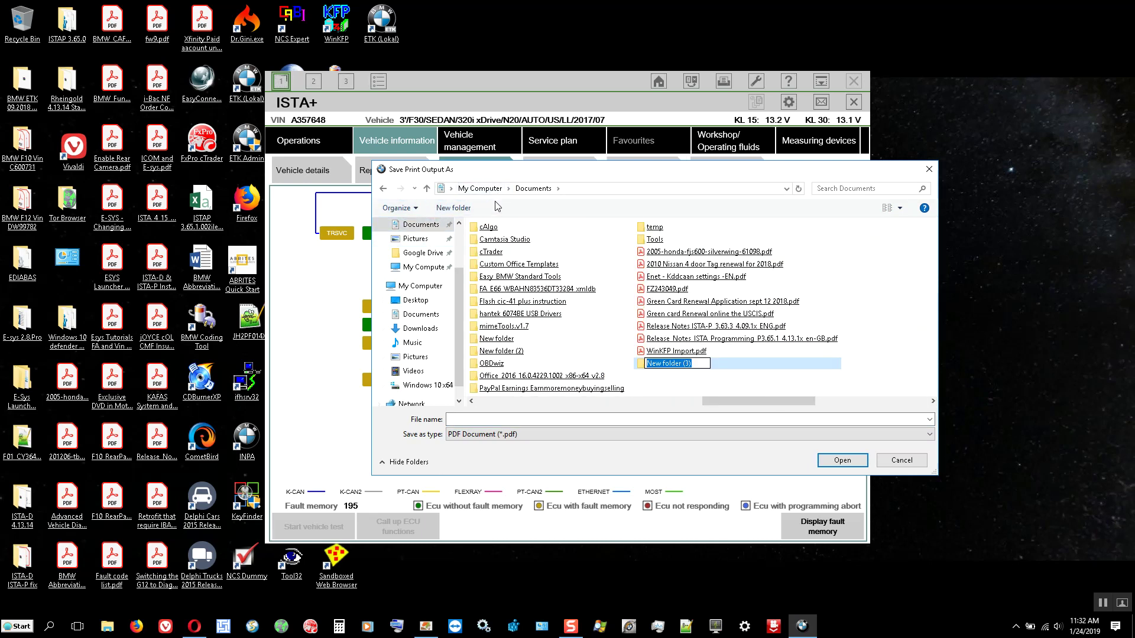
text(BM)
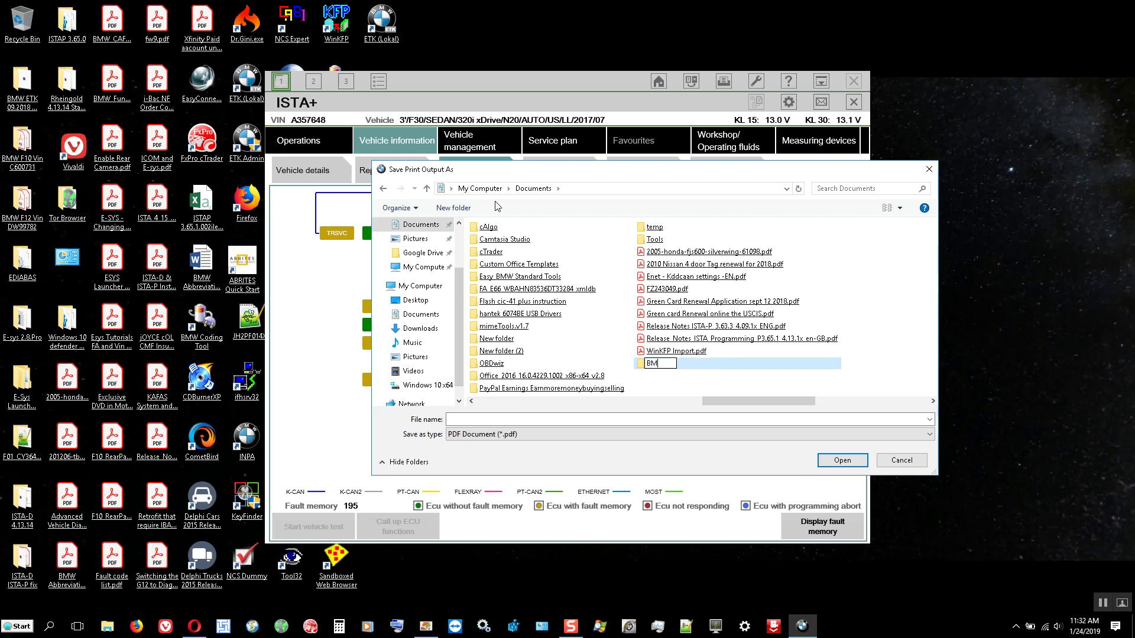
text(W F20 Vin A357648)
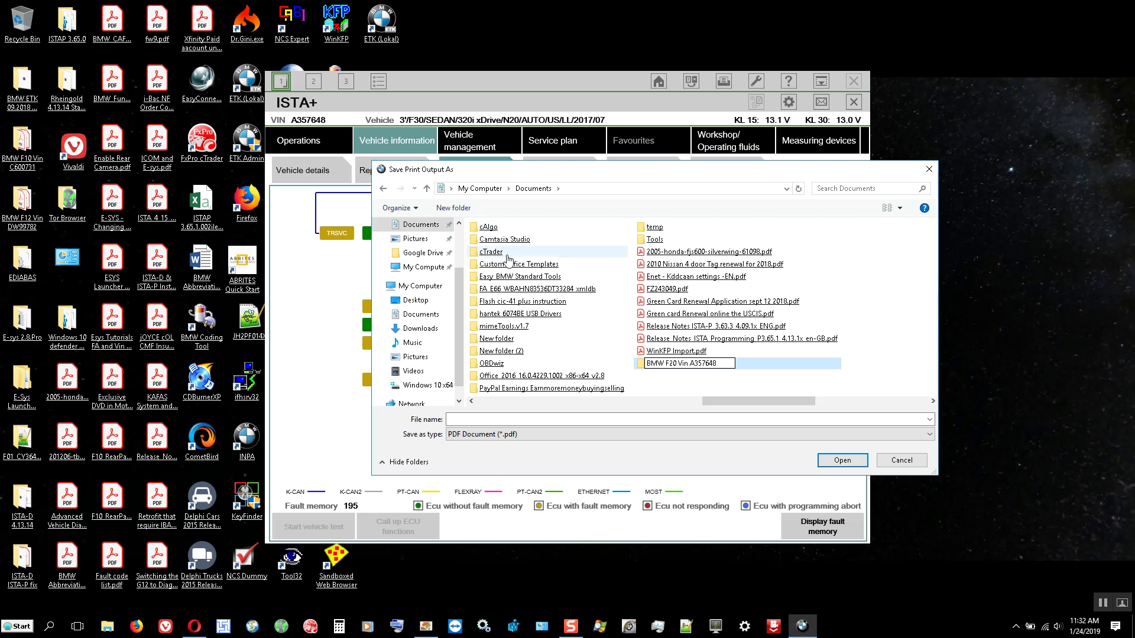
click(875, 385)
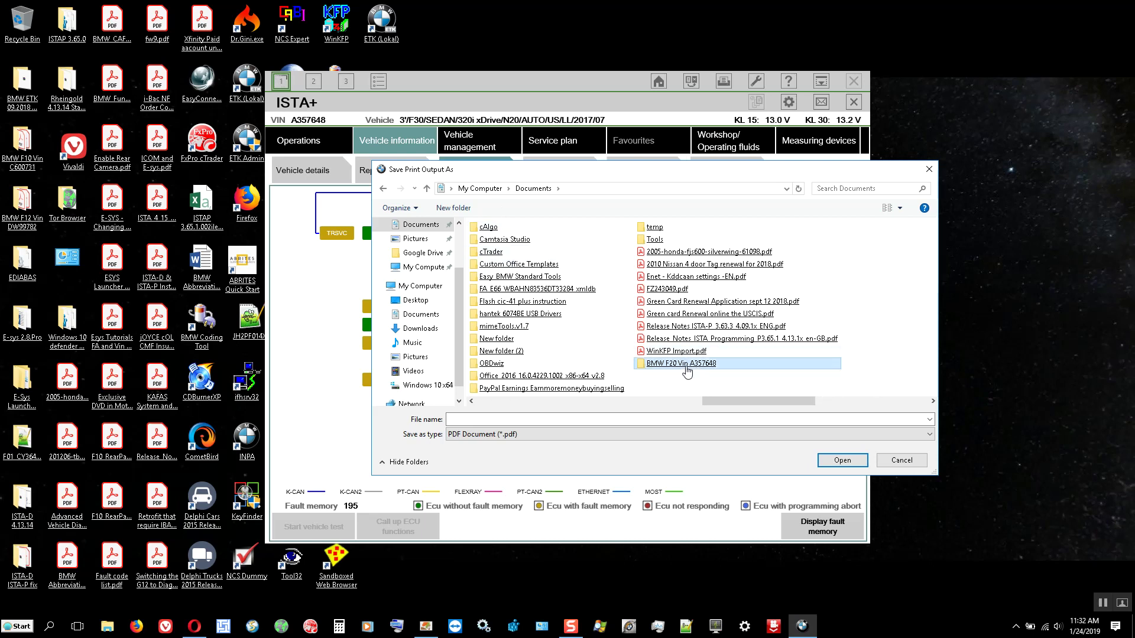
double_click(680, 363)
text(Control unit Tree)
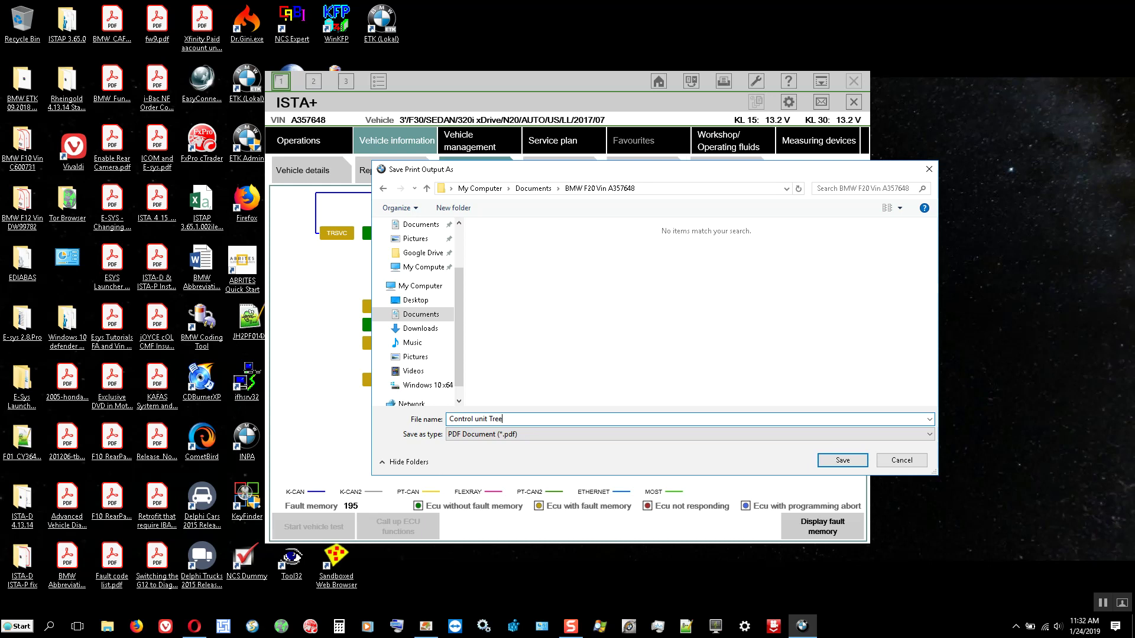
key(Return)
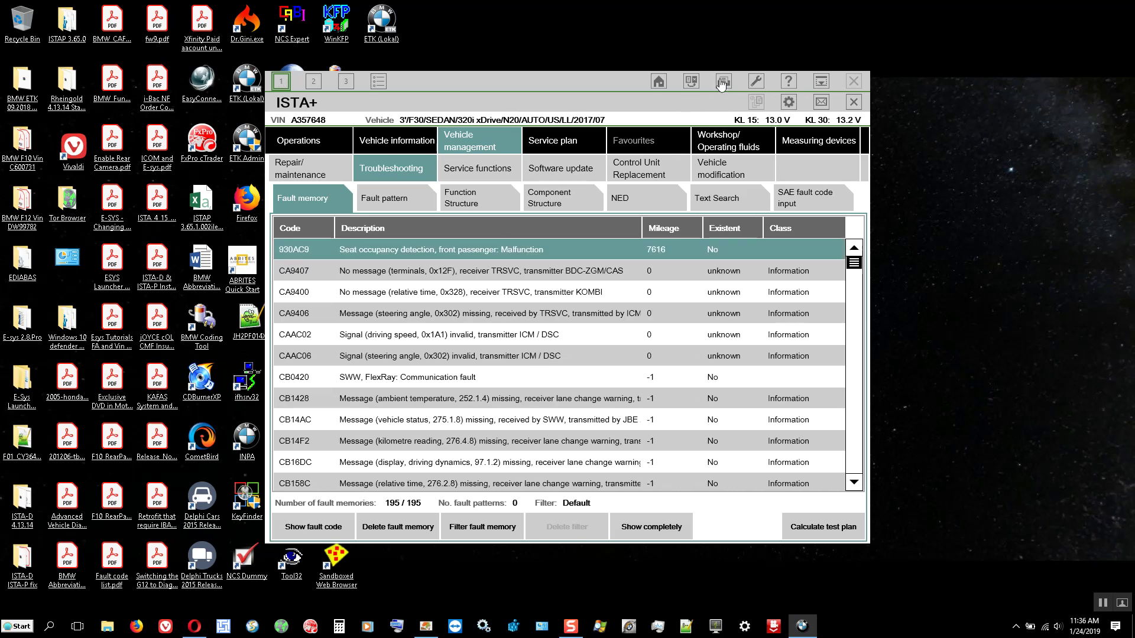
Print the Fault memory list to a PDF named 'Fault Code list' beside the ECU tree
click(720, 86)
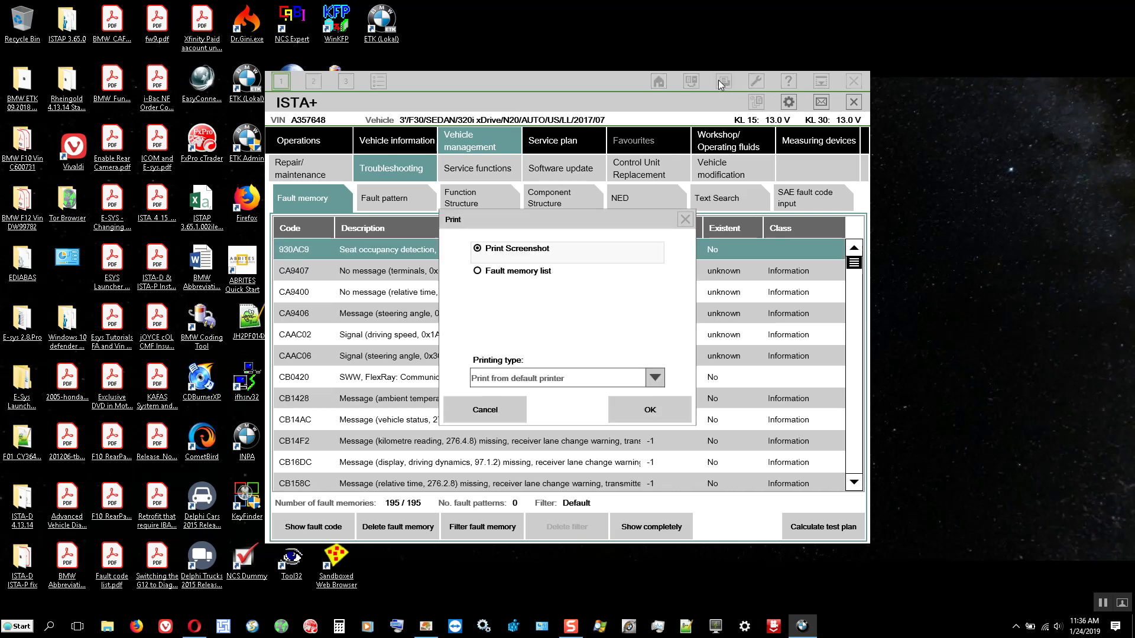
click(525, 272)
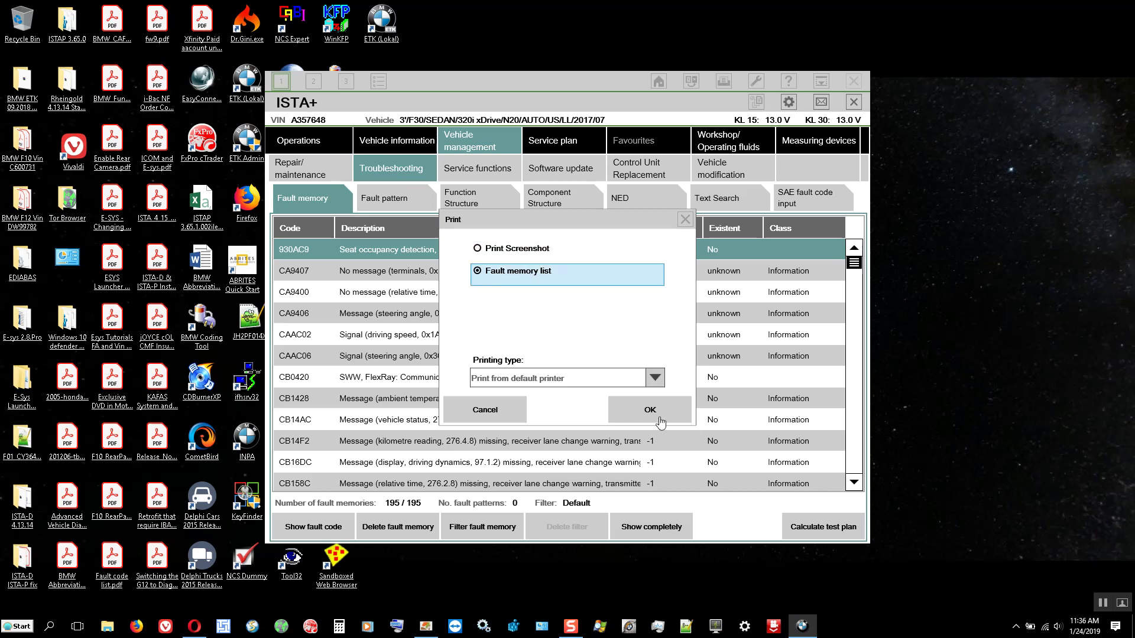
click(654, 413)
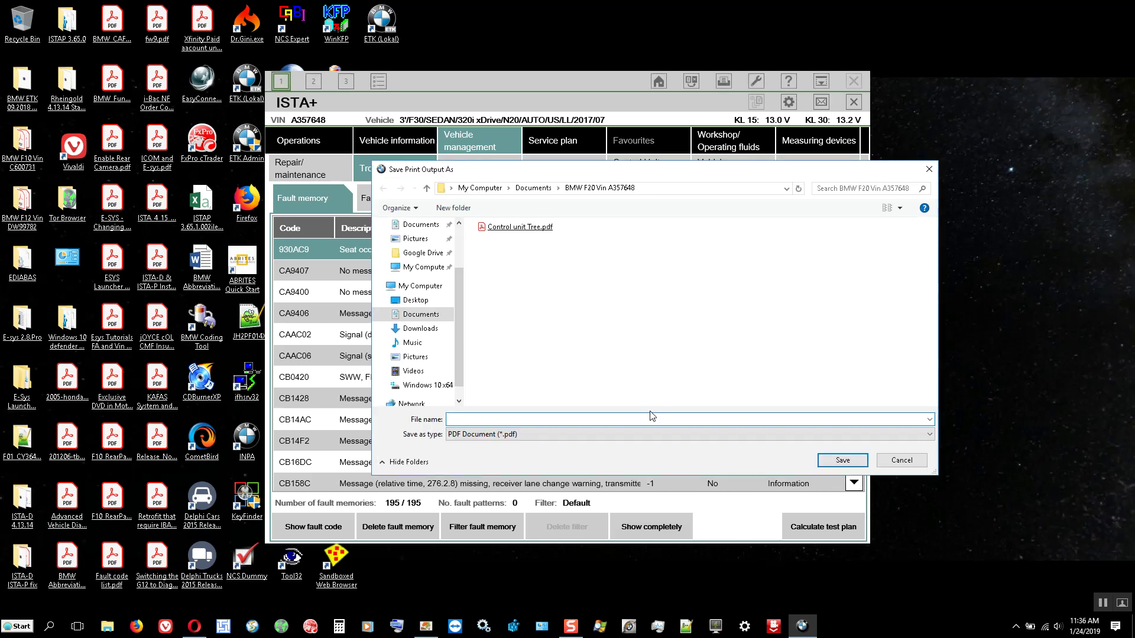
text(Fault)
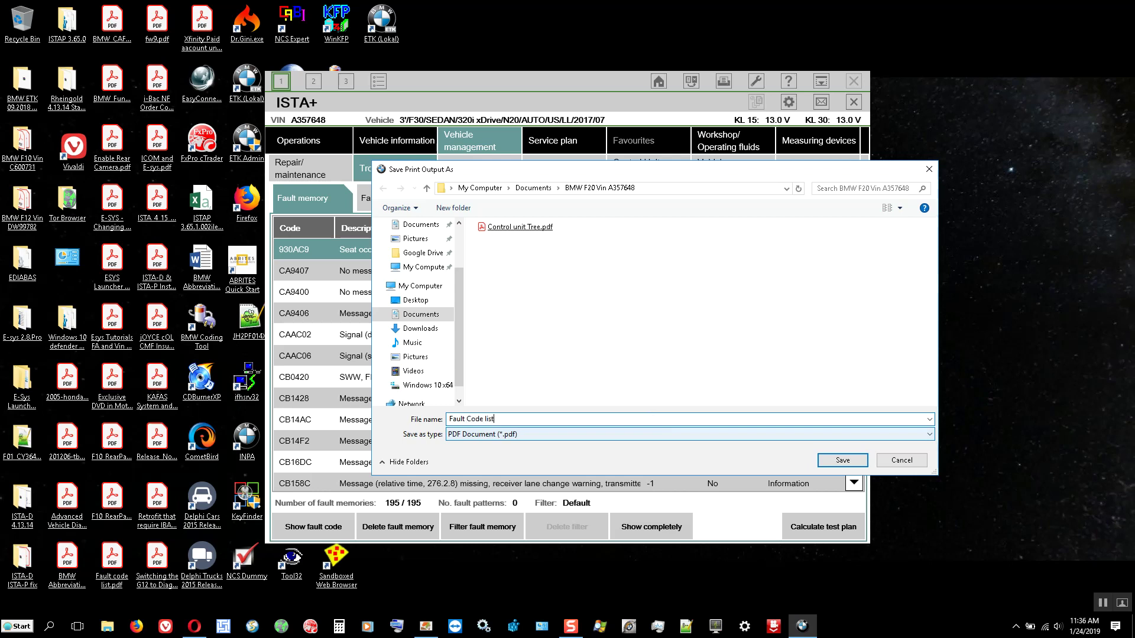
text(Code list)
key(Return)
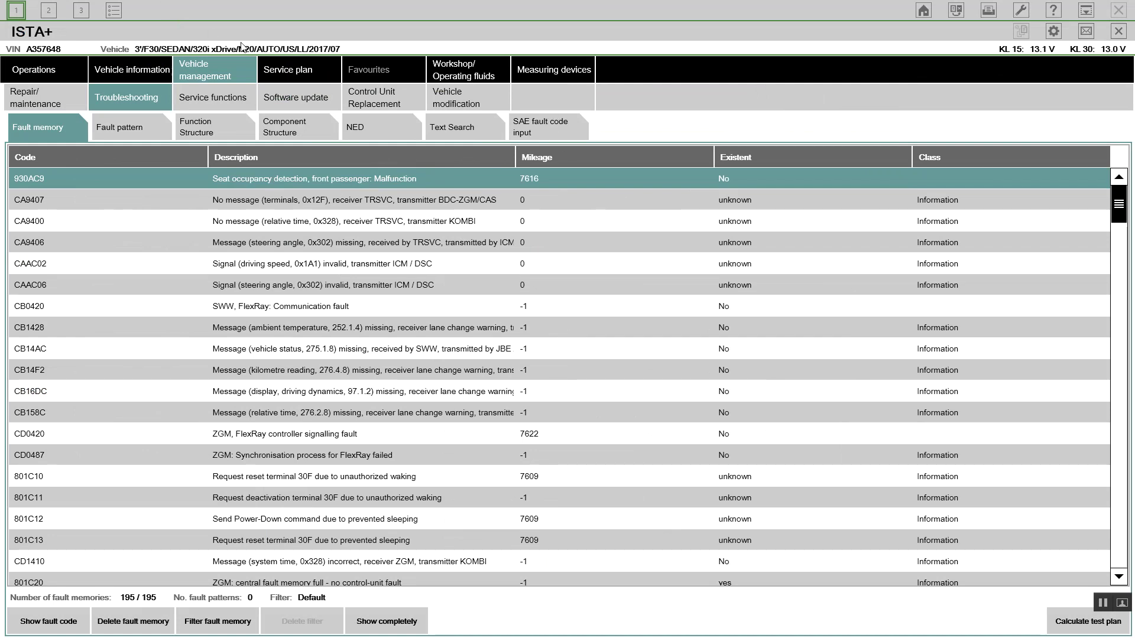
Go through Service functions and Software update to the Control Unit Replacement list
click(229, 102)
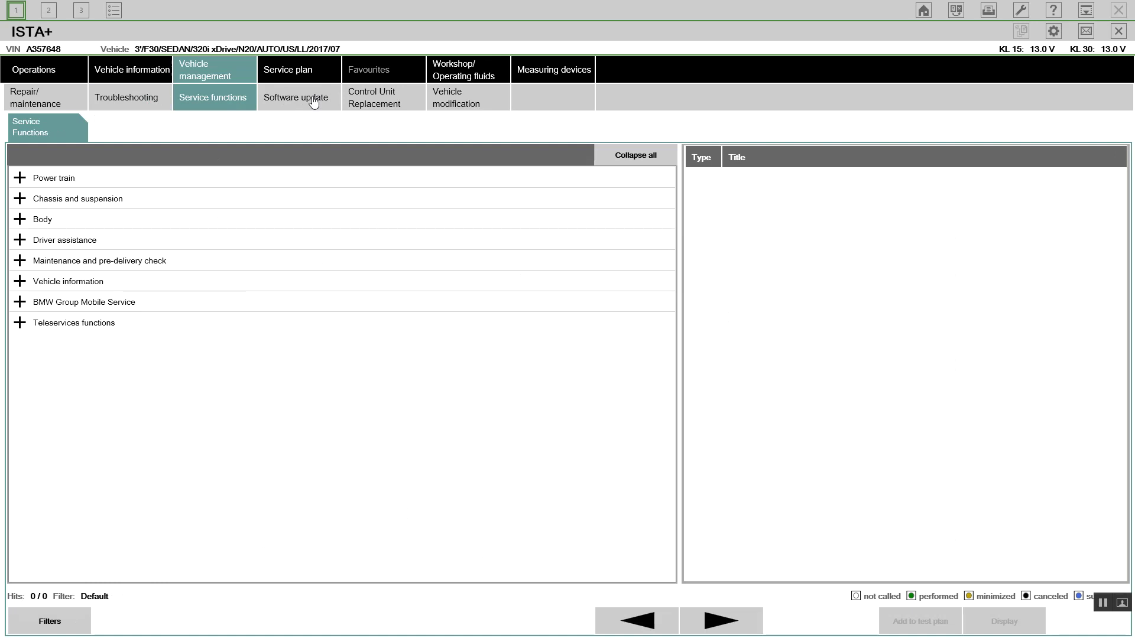
click(313, 102)
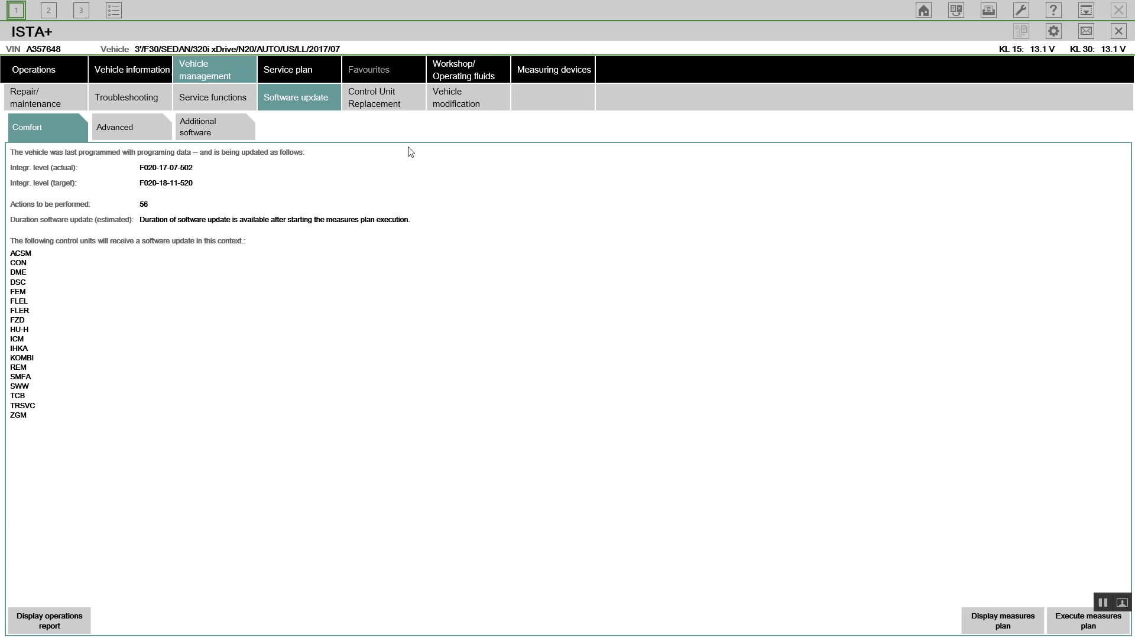
click(386, 110)
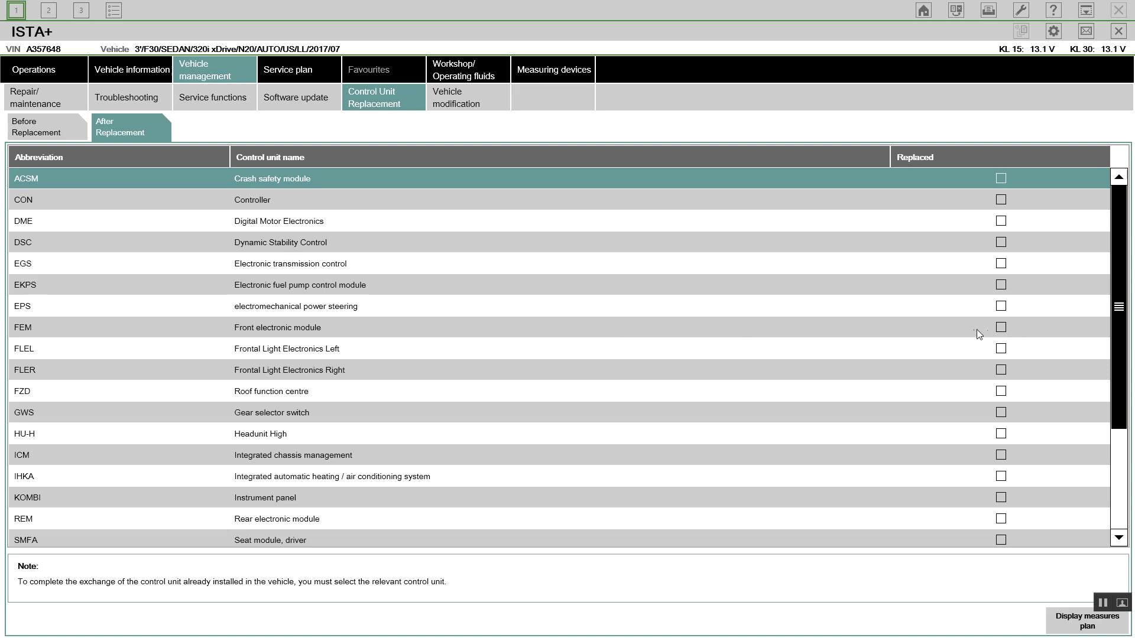
Mark FEM as replaced and calculate a measures plan including Install FEM
click(390, 327)
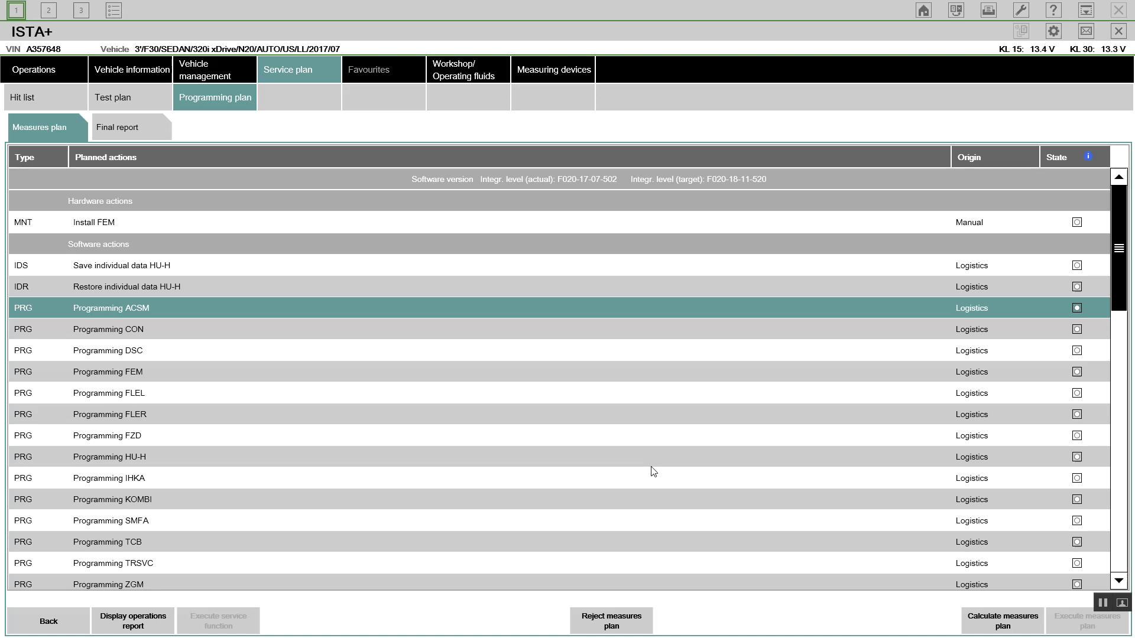
click(987, 620)
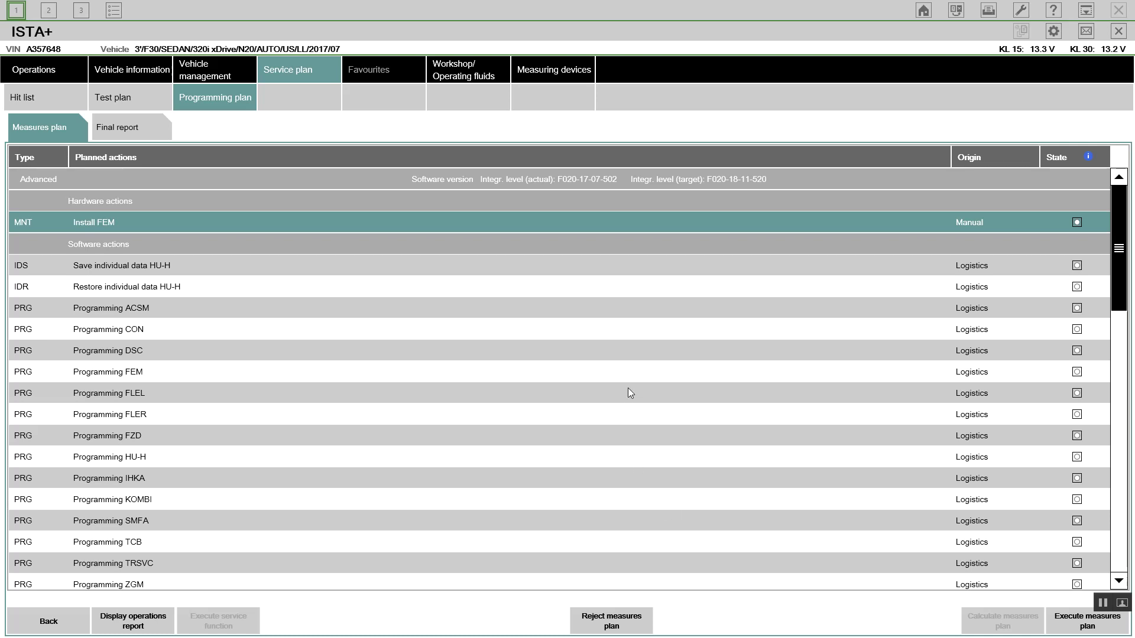
Scroll through the measures plan's programming, encoding and post-processing actions, then back to the top
scroll(629, 390, down, 3)
scroll(627, 387, down, 8)
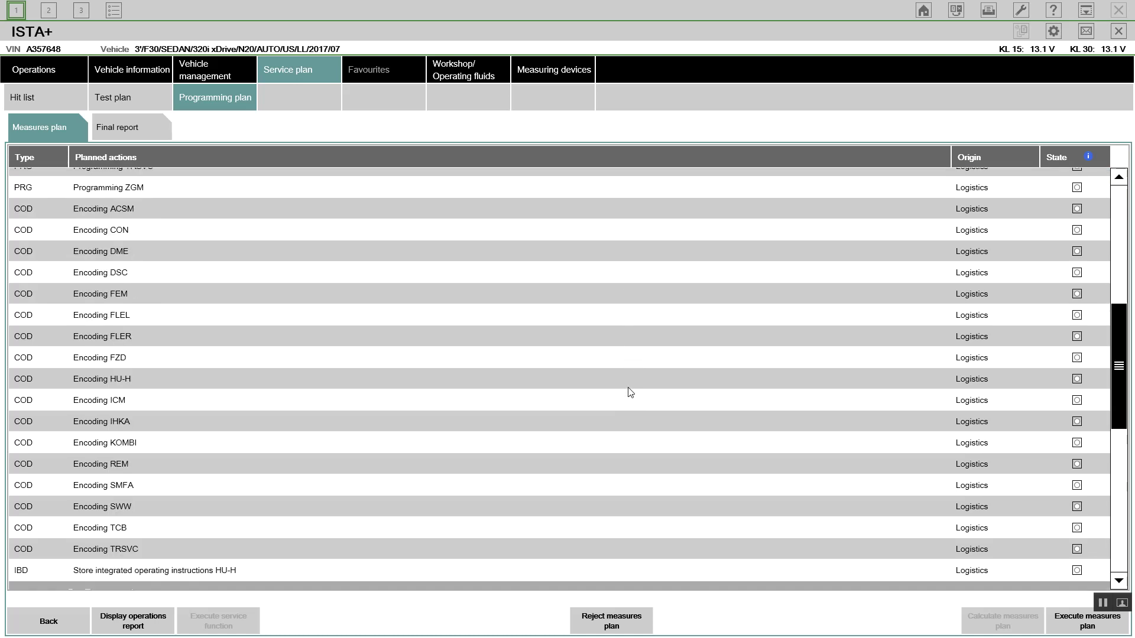
scroll(628, 388, down, 1)
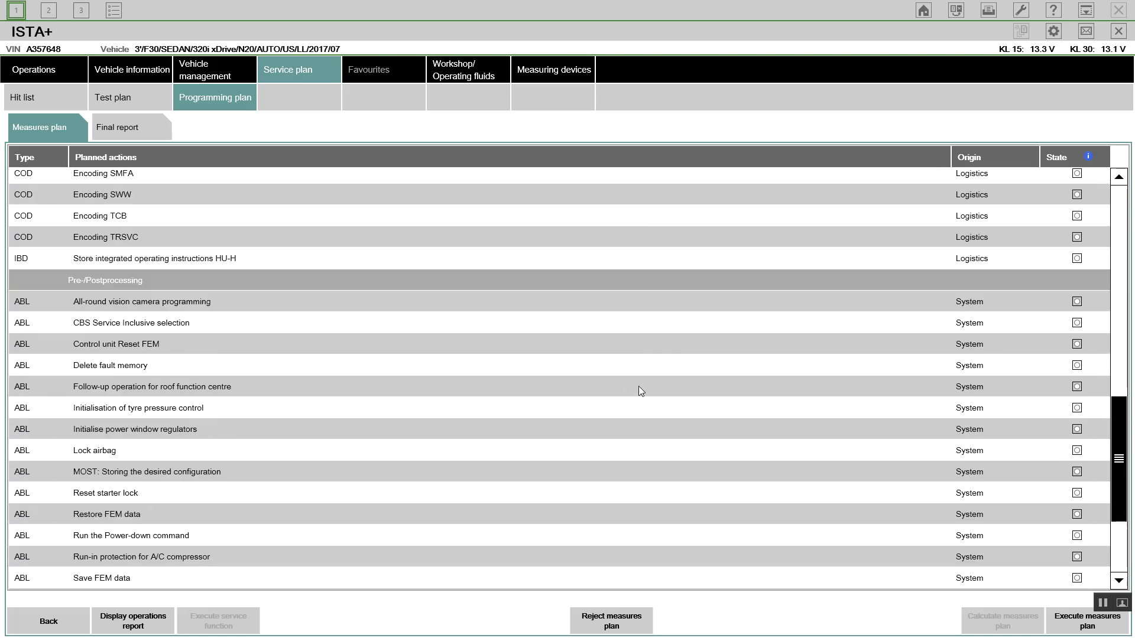
scroll(640, 390, down, 3)
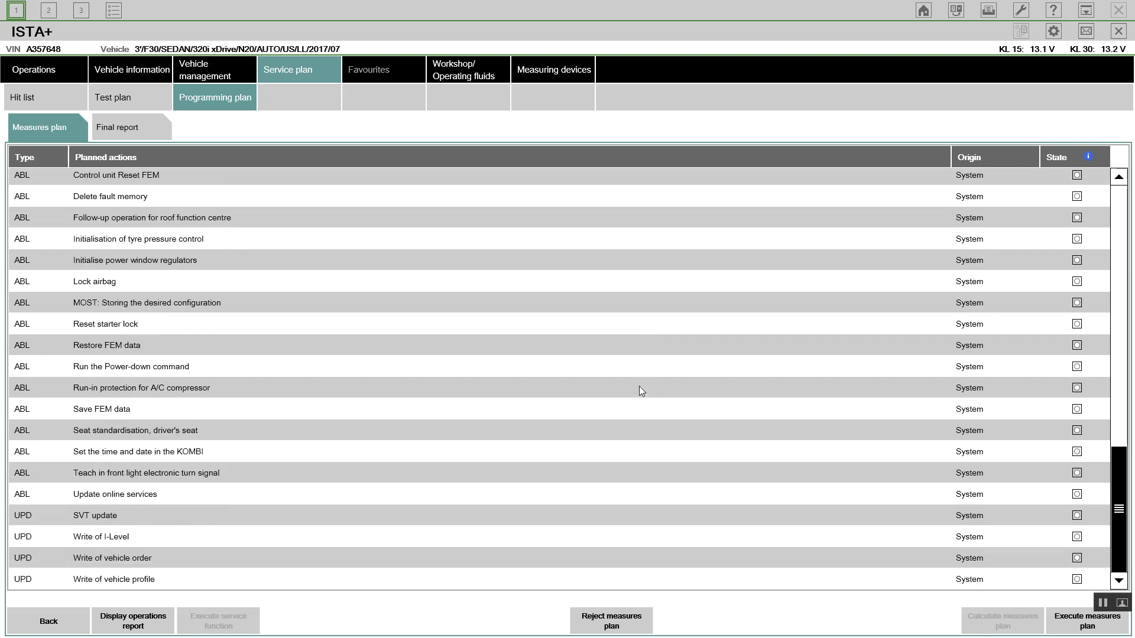
scroll(640, 386, up, 5)
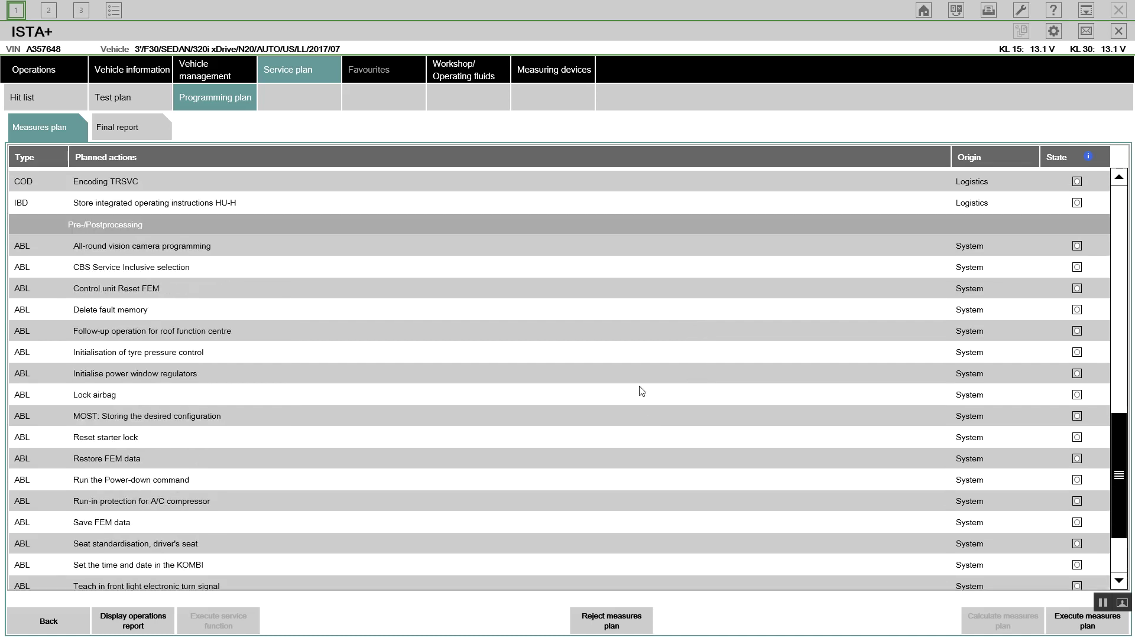
scroll(639, 386, up, 10)
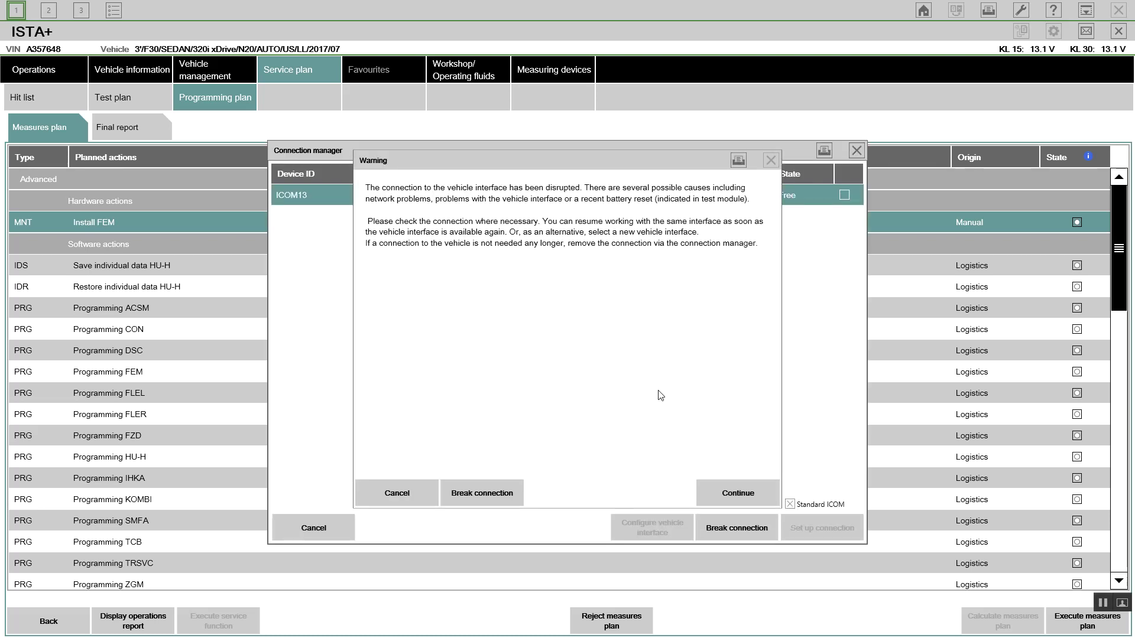
Continue past the disrupted-connection warning and close the connection manager
click(741, 505)
click(740, 495)
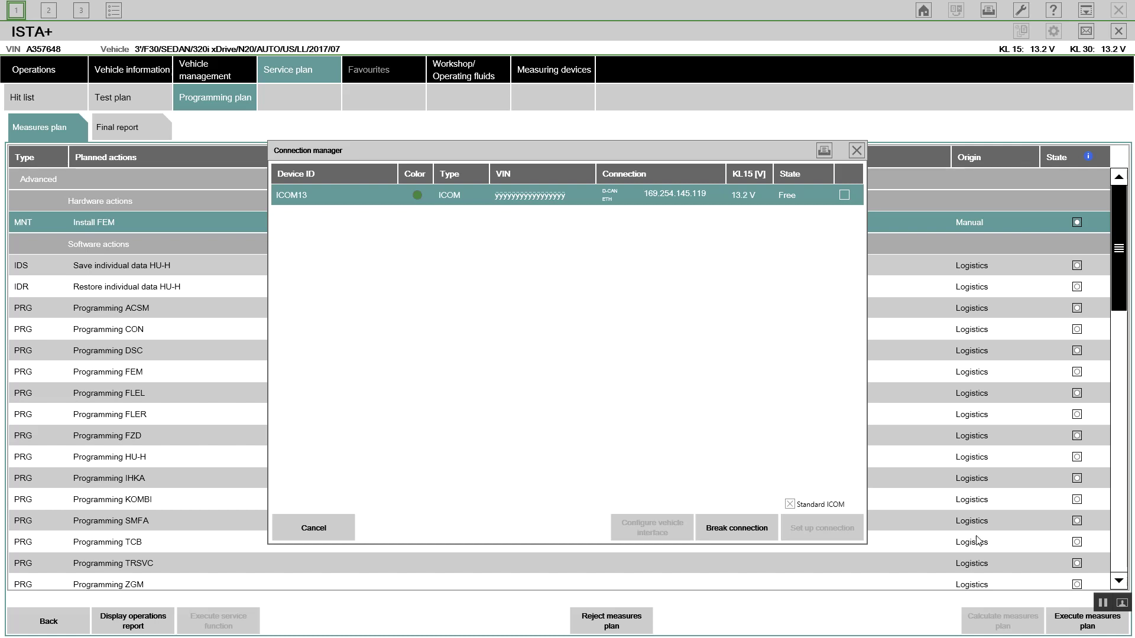
click(855, 151)
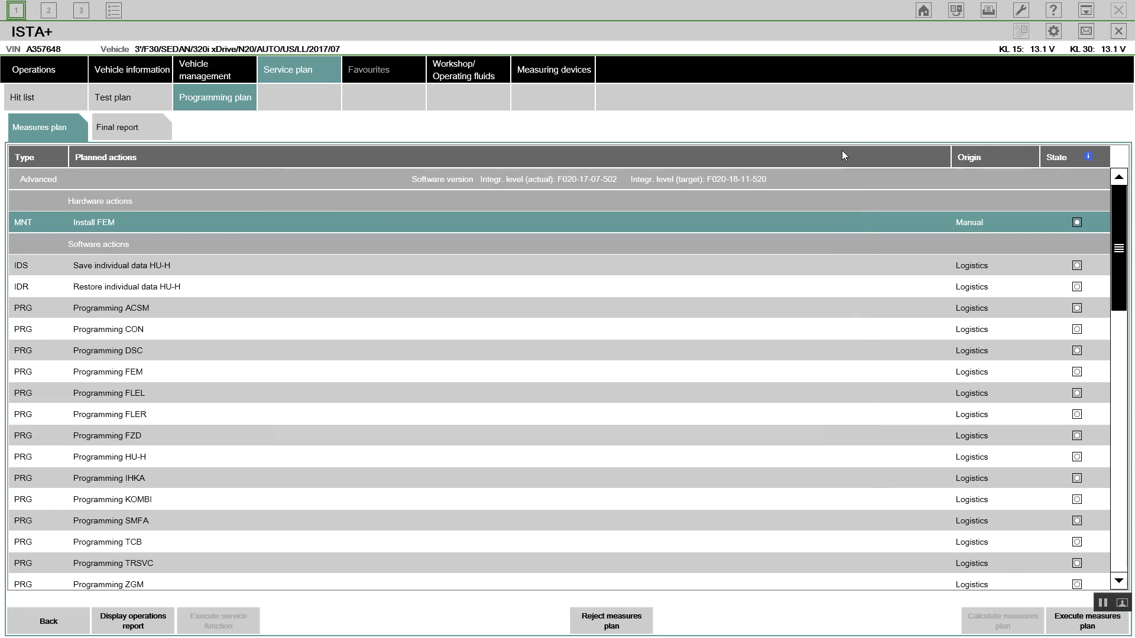
Execute the measures plan and acknowledge the lost-connection and 'No connection to vehicle possible' messages
click(1075, 622)
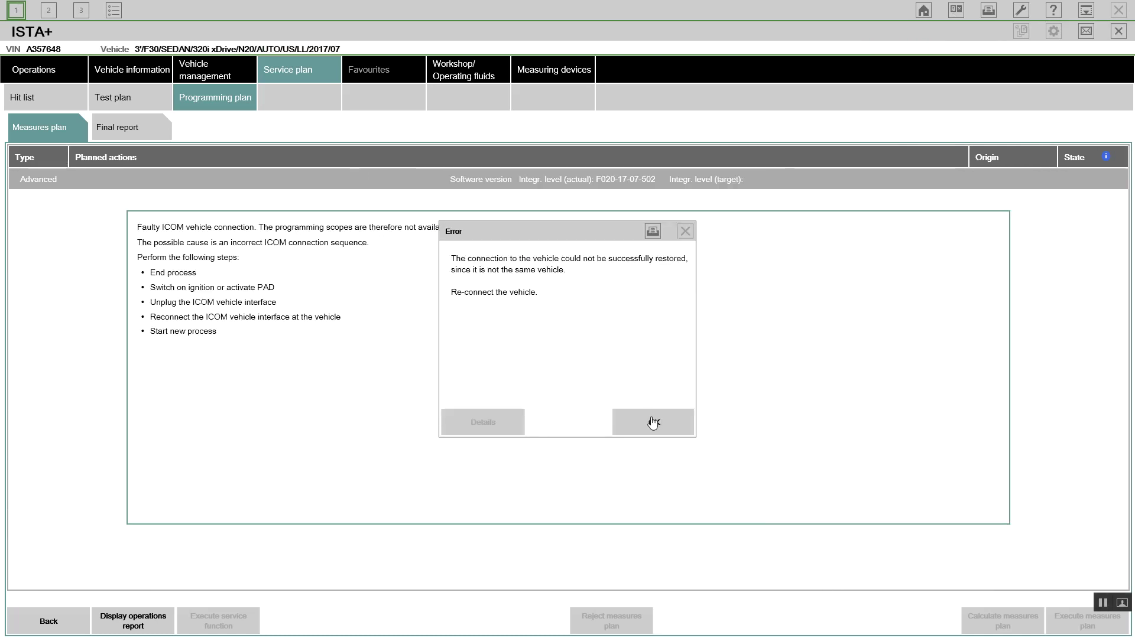
click(652, 422)
click(653, 422)
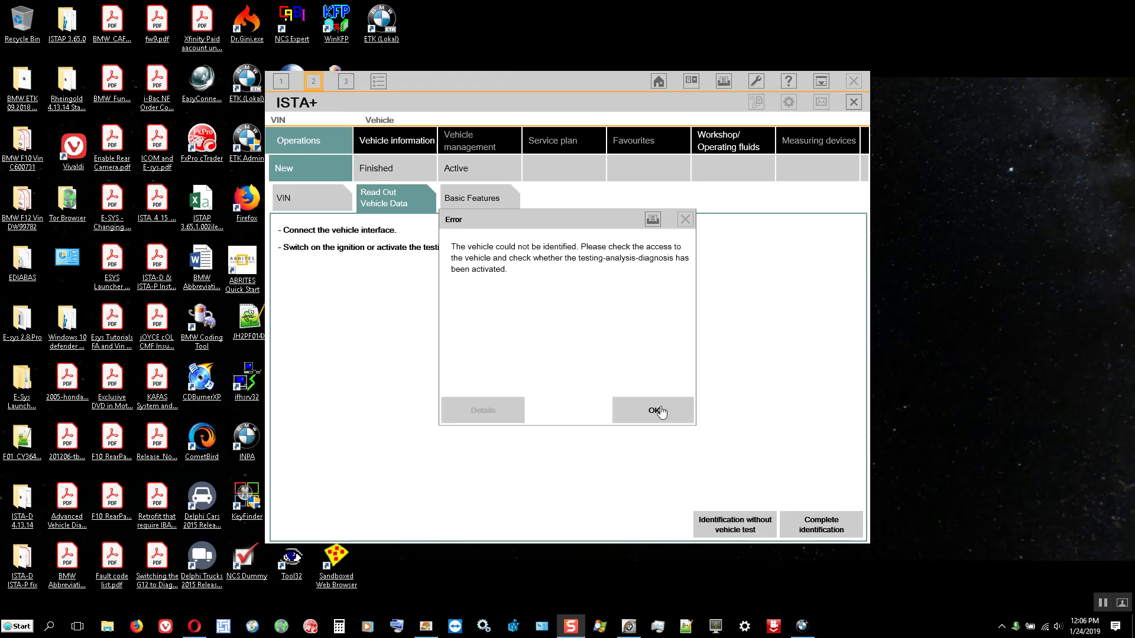
Dismiss the vehicle identification error and cancel the connection manager
click(659, 409)
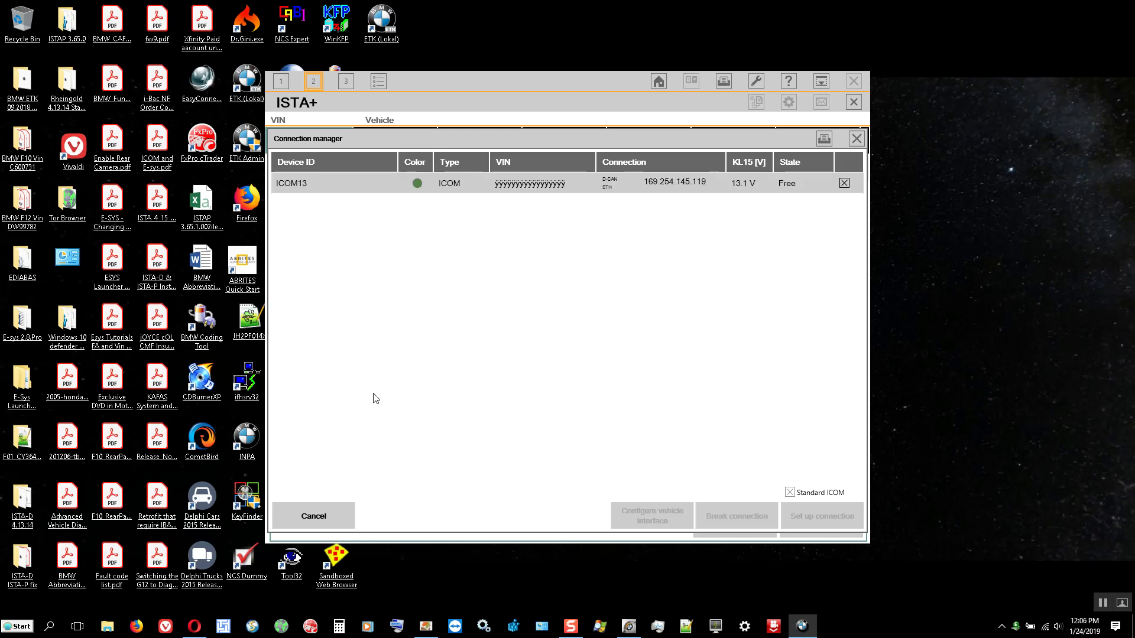
click(333, 519)
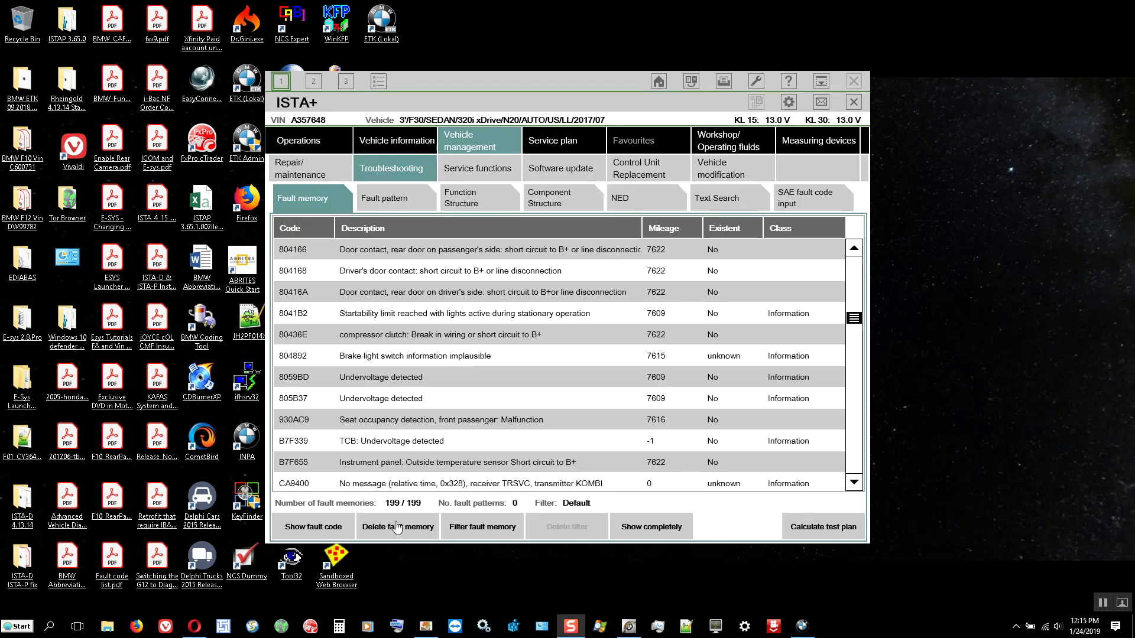
Clear all fault memories, leaving only fault 482795 ICM rear left ride height sensor
click(396, 527)
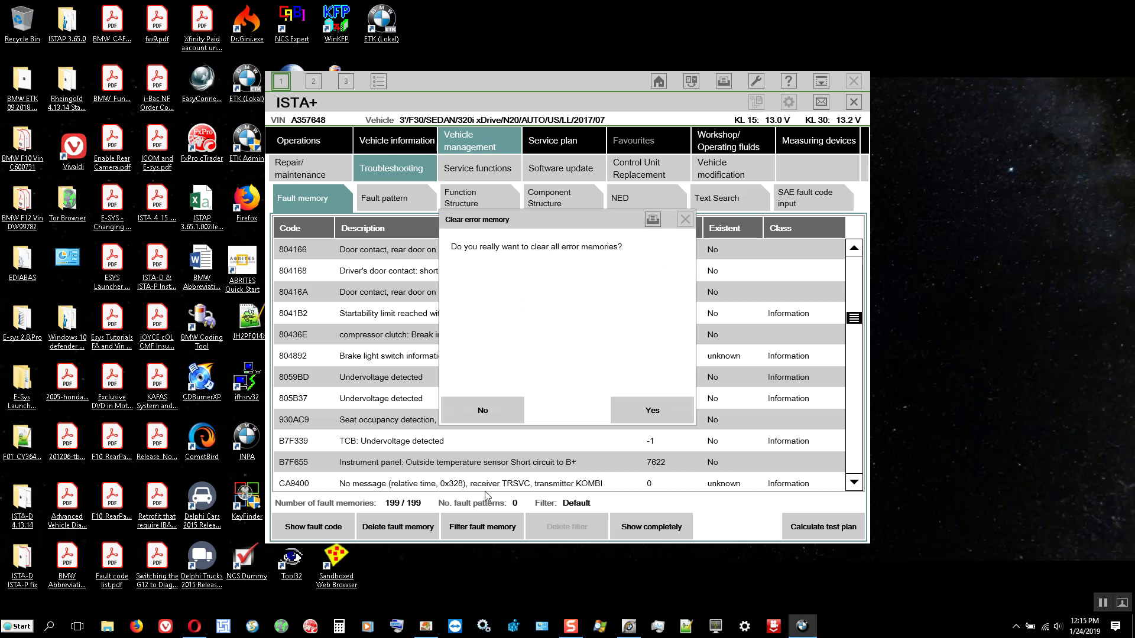
click(651, 412)
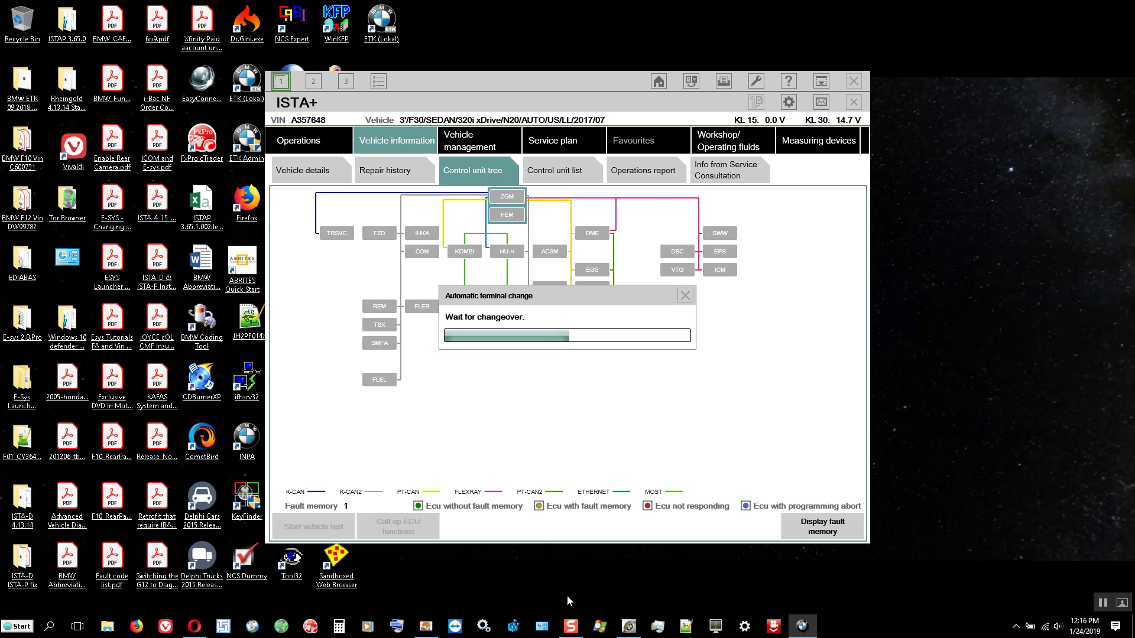
mouse_move(569, 627)
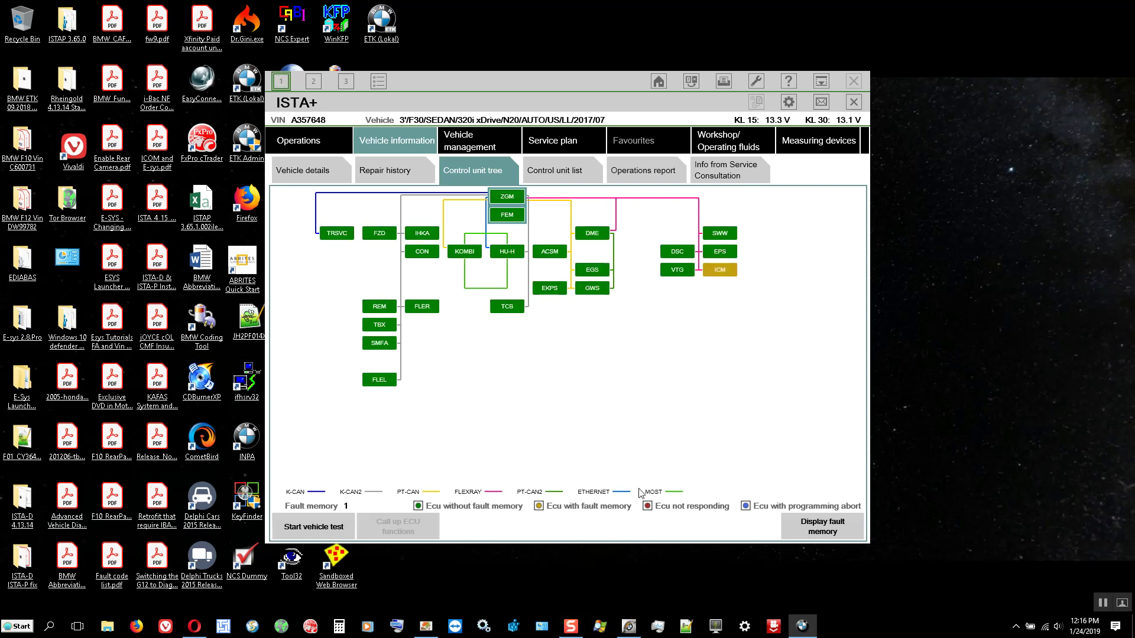
click(819, 523)
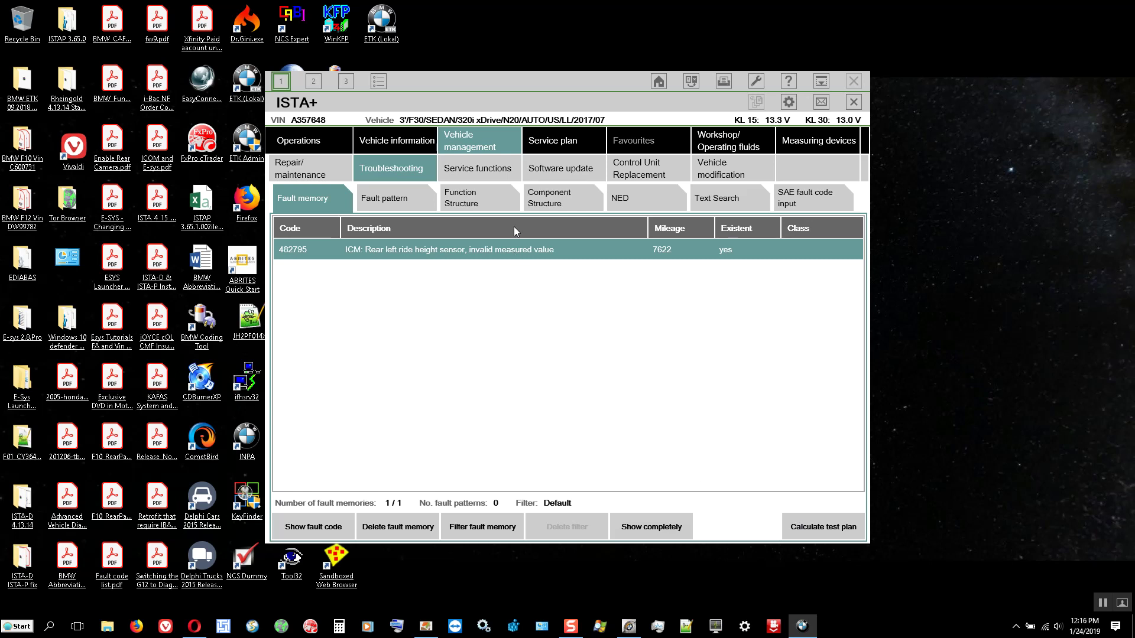
click(490, 173)
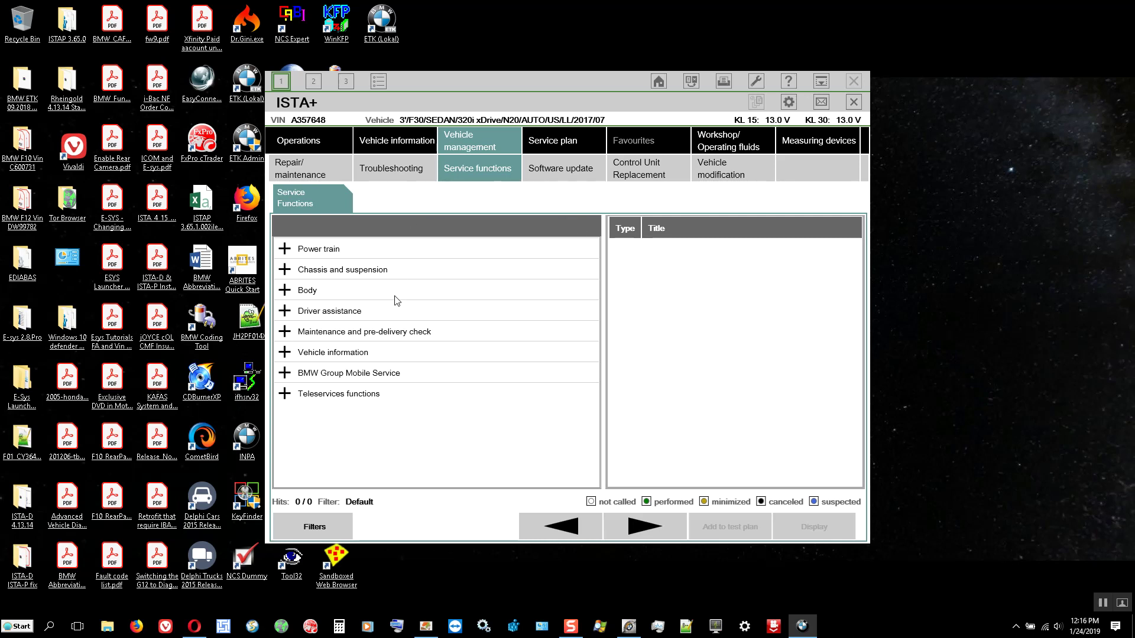
Expand Body > Central Gateway Module and scroll down to Initialise FlexRay
click(284, 291)
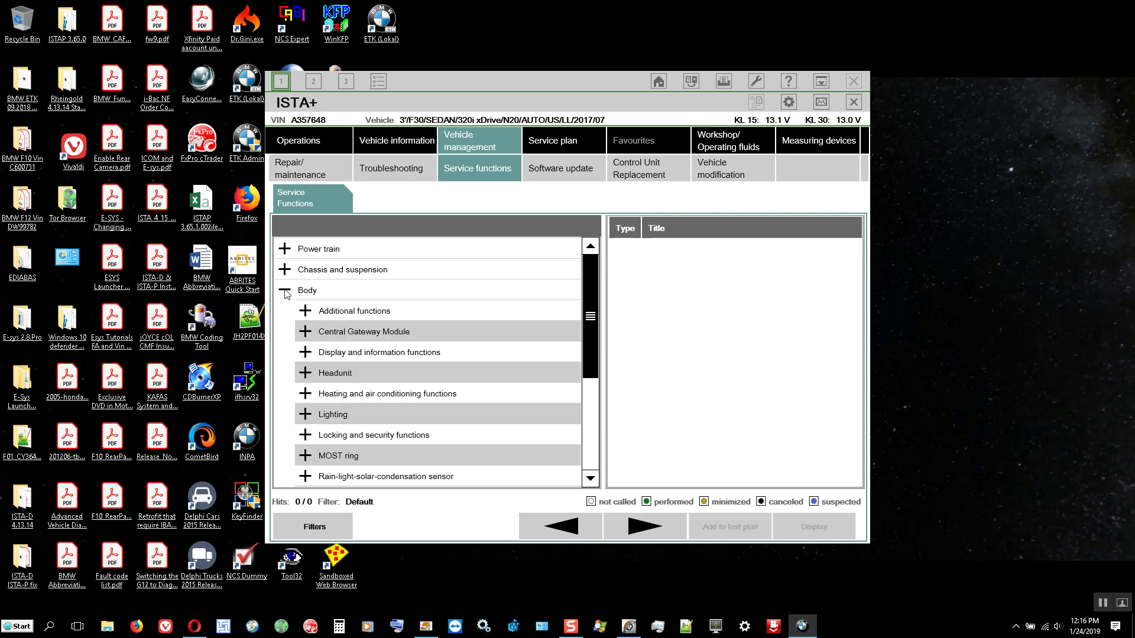
click(305, 331)
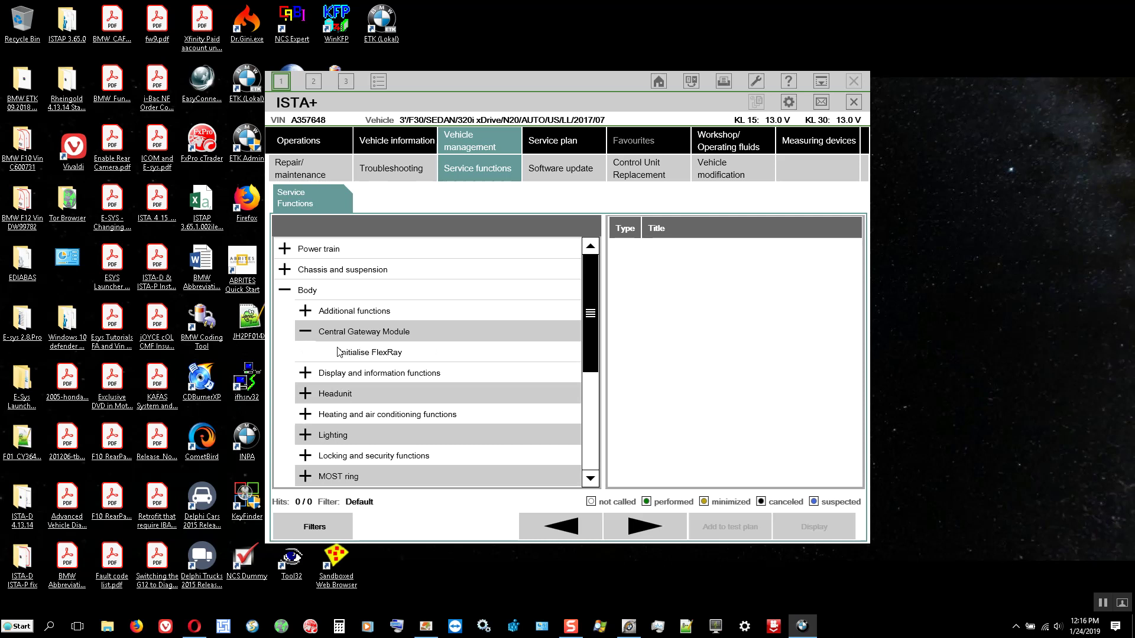
scroll(354, 378, down, 2)
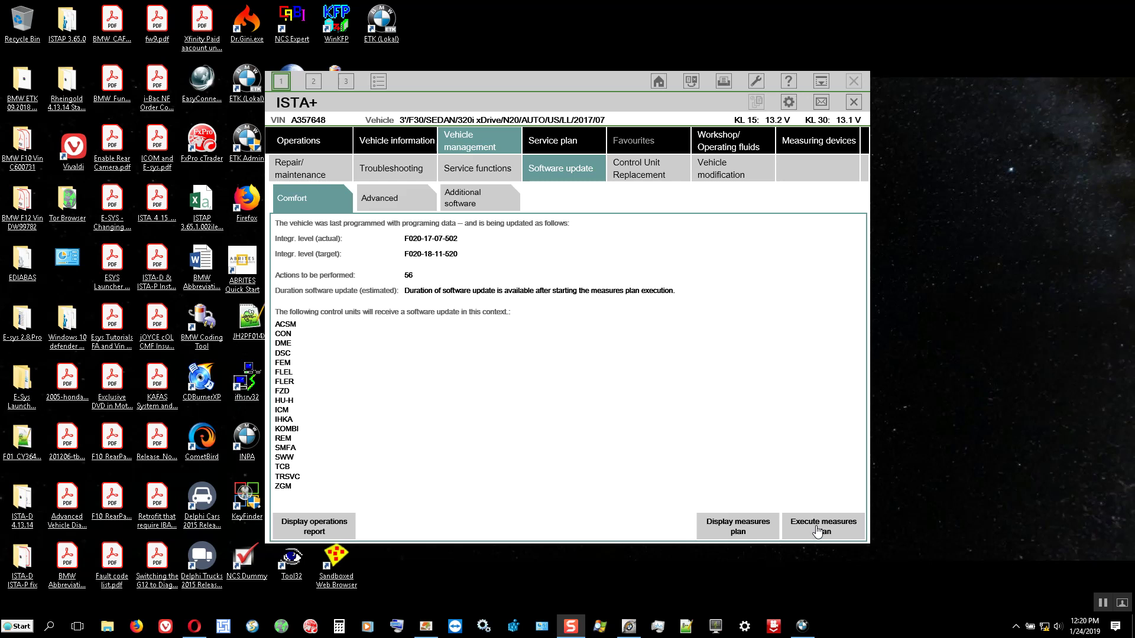
Execute the software update measures plan and dismiss the 'execution failed' fault message
click(818, 532)
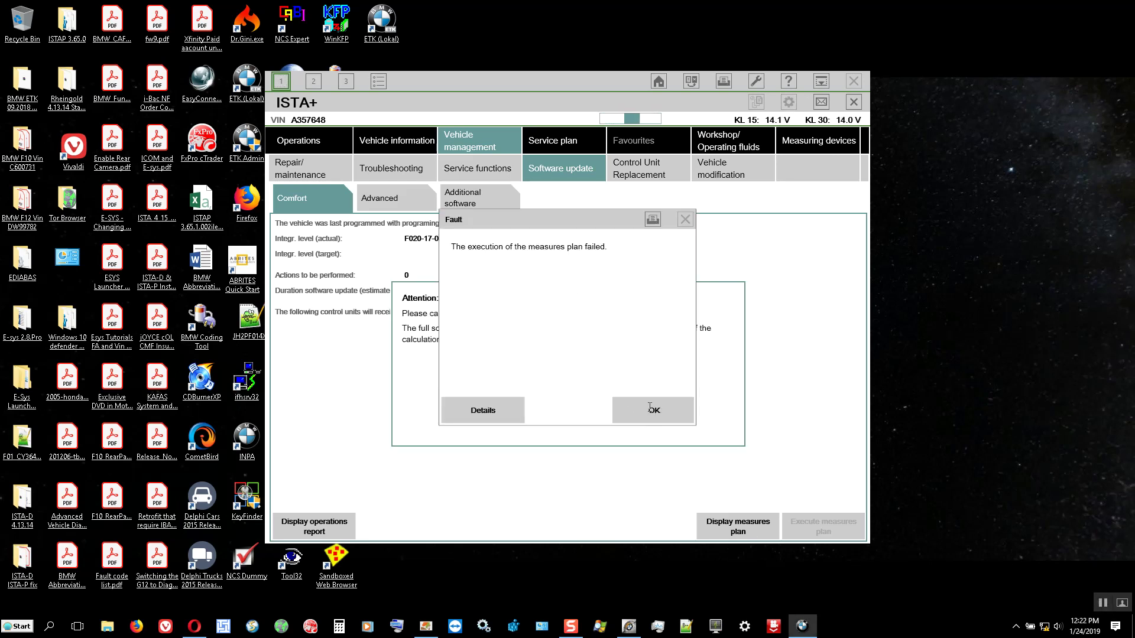
click(650, 407)
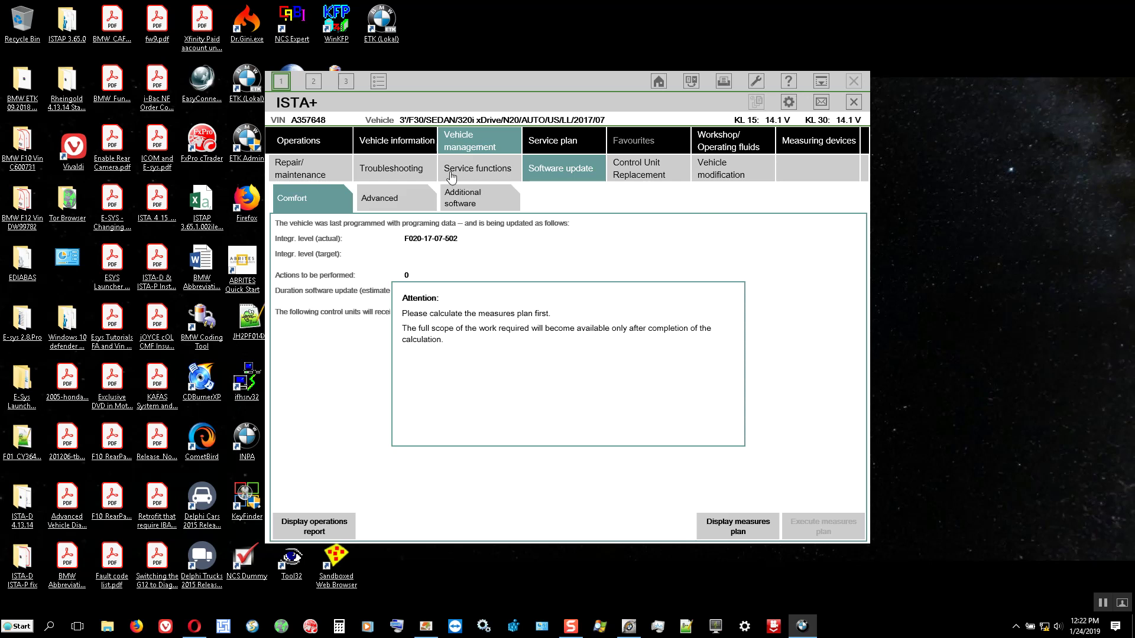
Calculate a test plan from the fault memory, yielding the ICM: Ride height sensor test
click(407, 176)
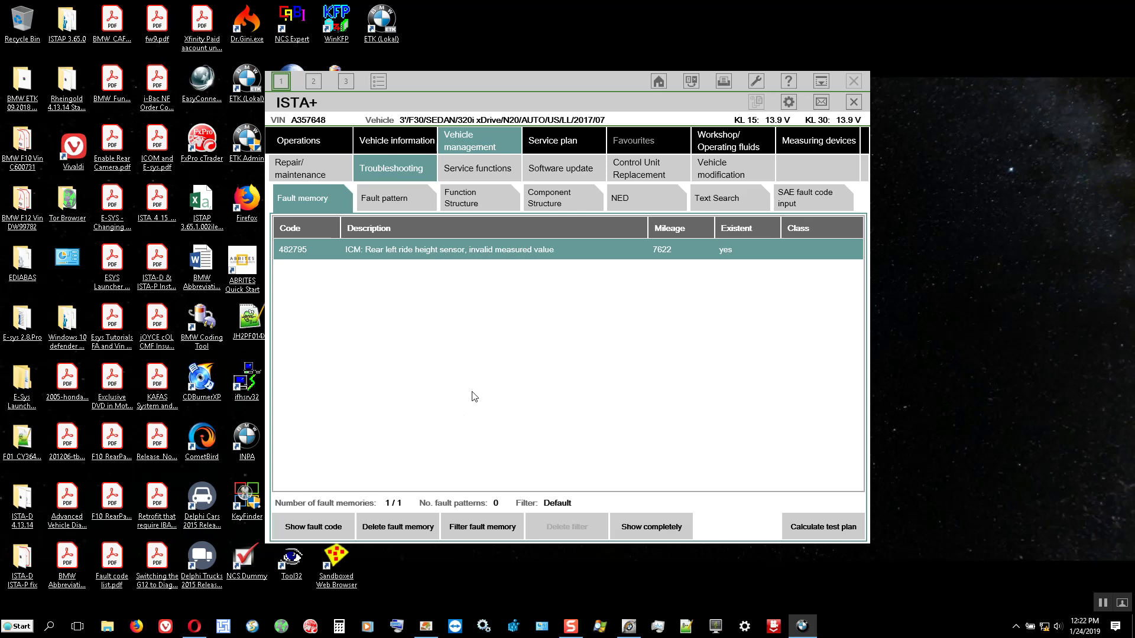
click(803, 531)
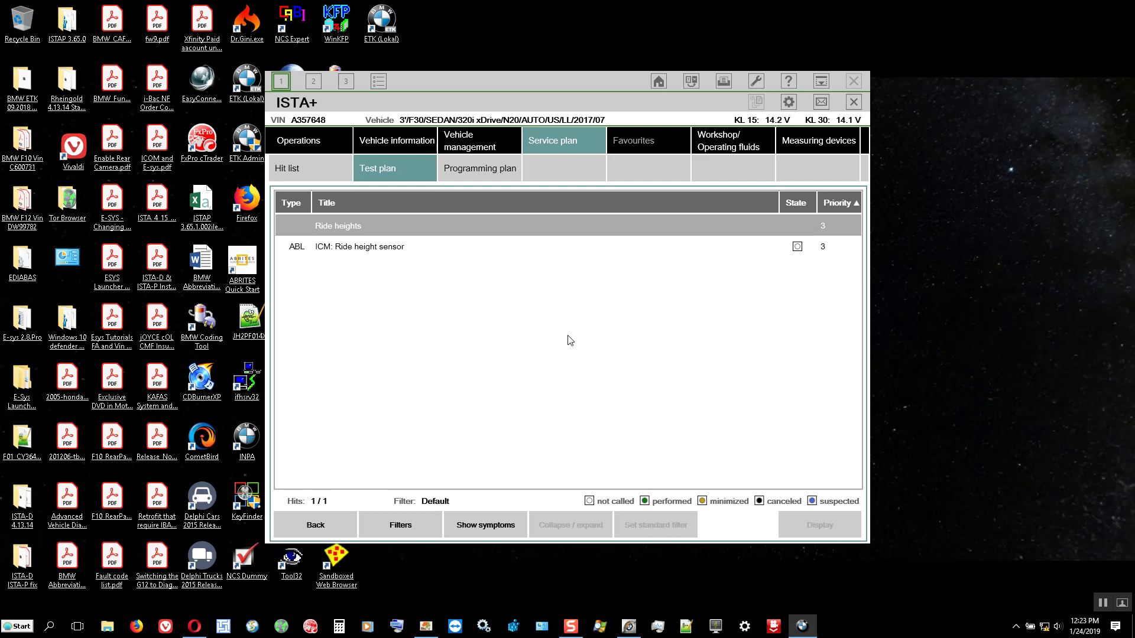
Display the ICM: Ride height sensor test, listing possible causes of fault 482795
click(383, 247)
click(811, 528)
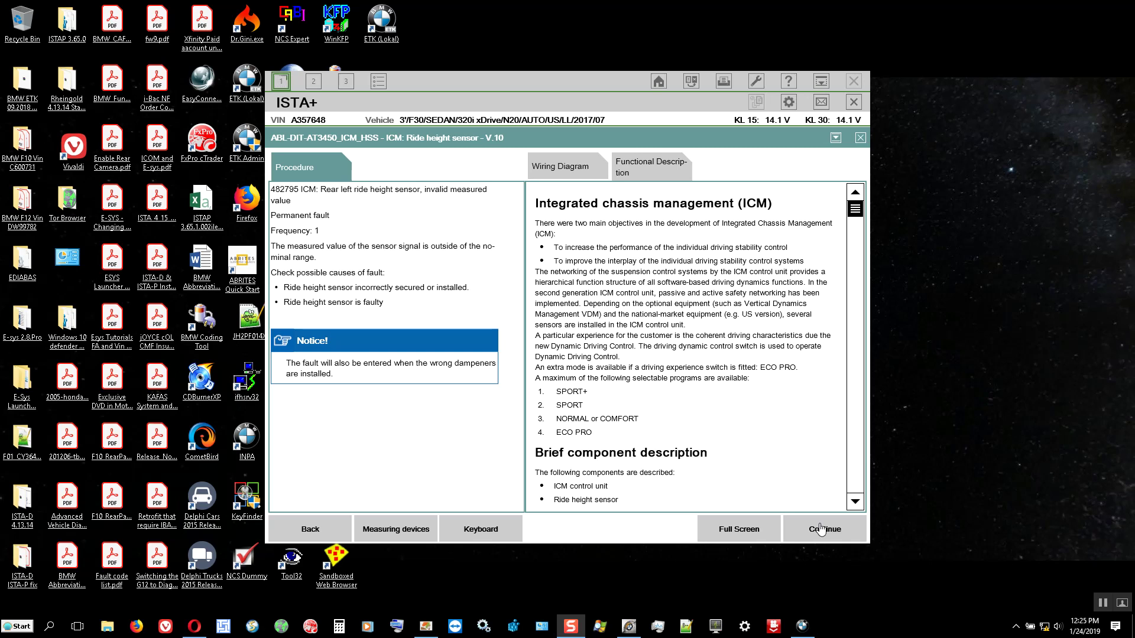
Advance the ride height test to the fault-cause question, then clear fault memory again
click(821, 528)
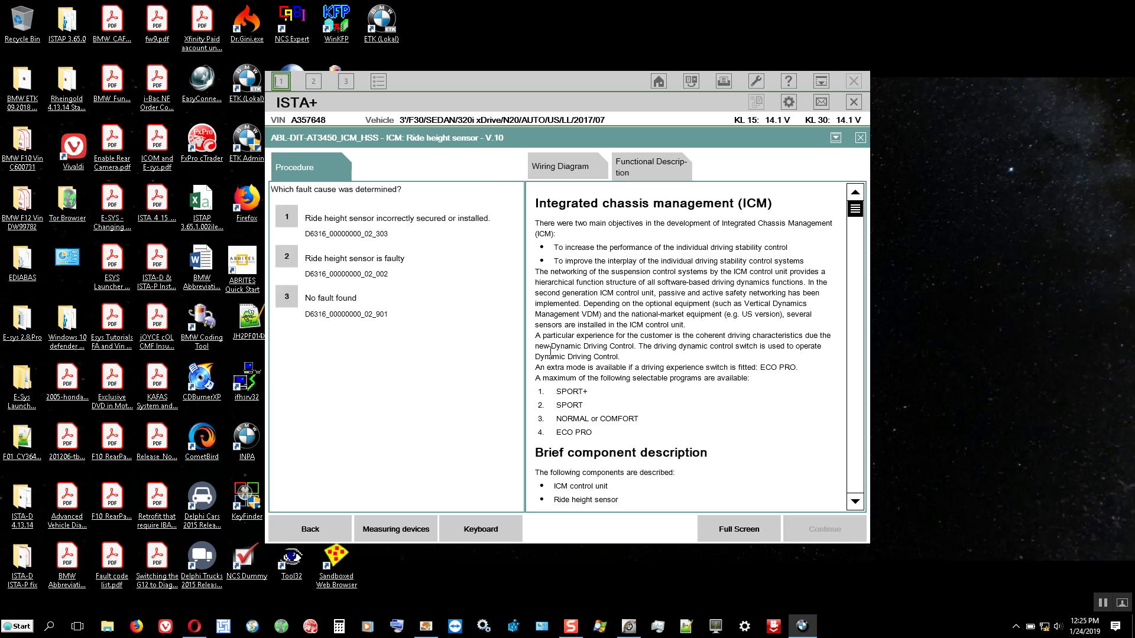
click(1103, 603)
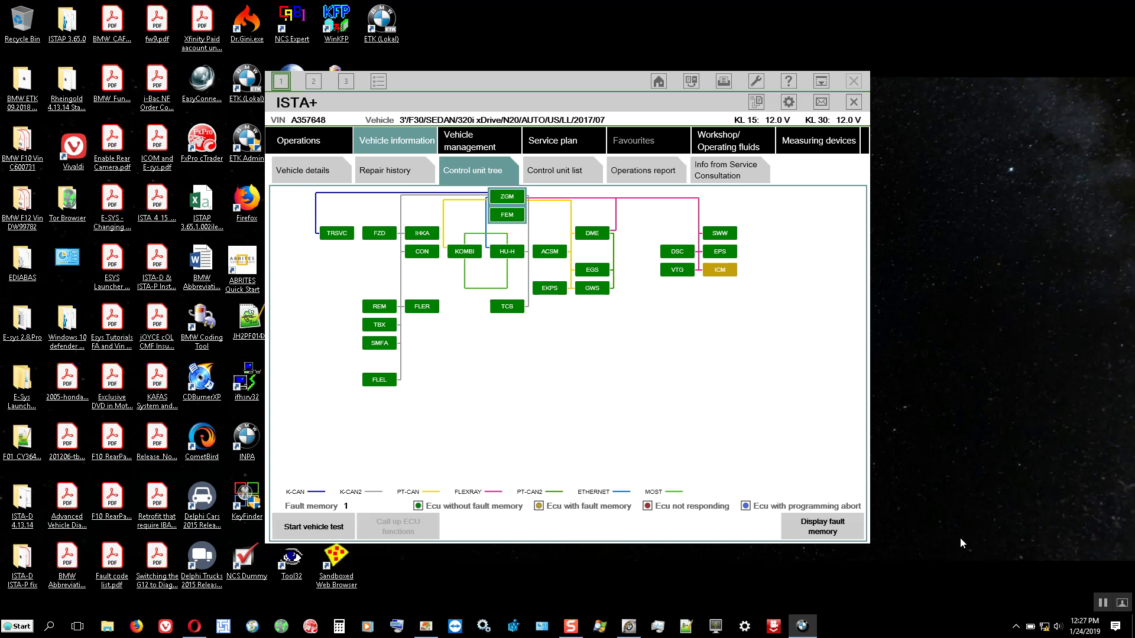
Show the ICM diagnosis scan: 5.12 V supplies, front-right and rear-right sensors not installed/defective
click(829, 525)
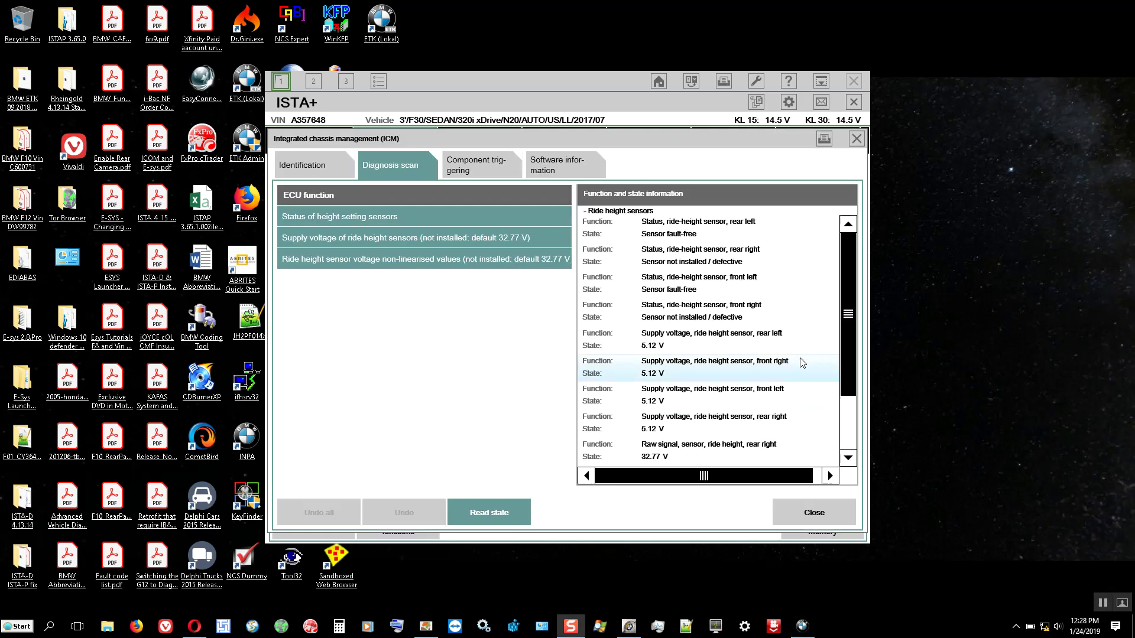
click(853, 415)
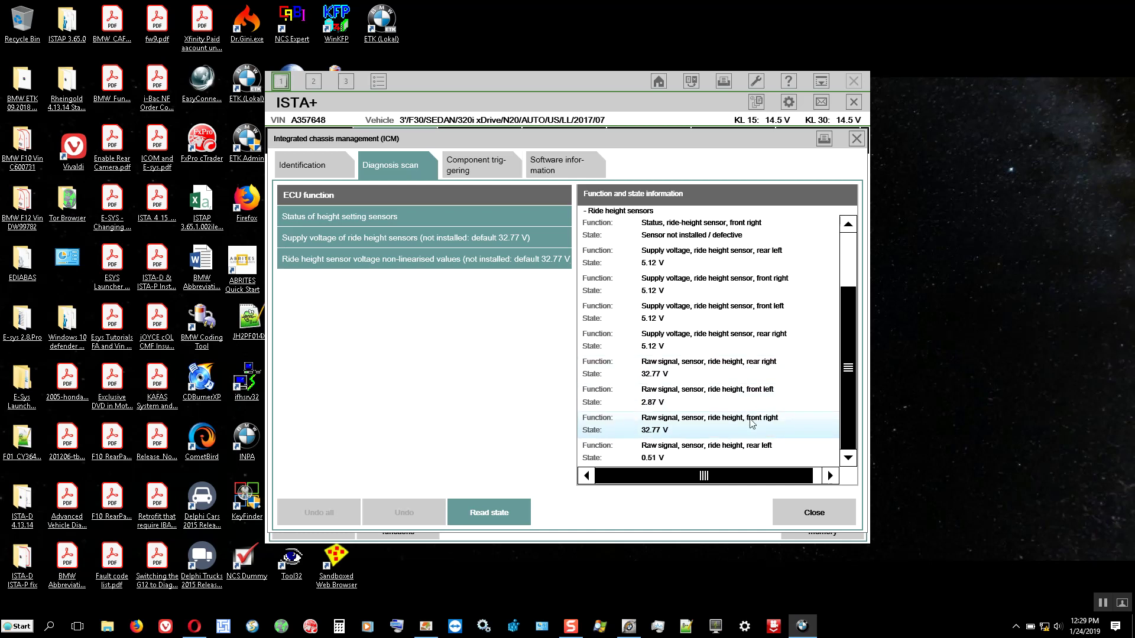
scroll(751, 424, up, 2)
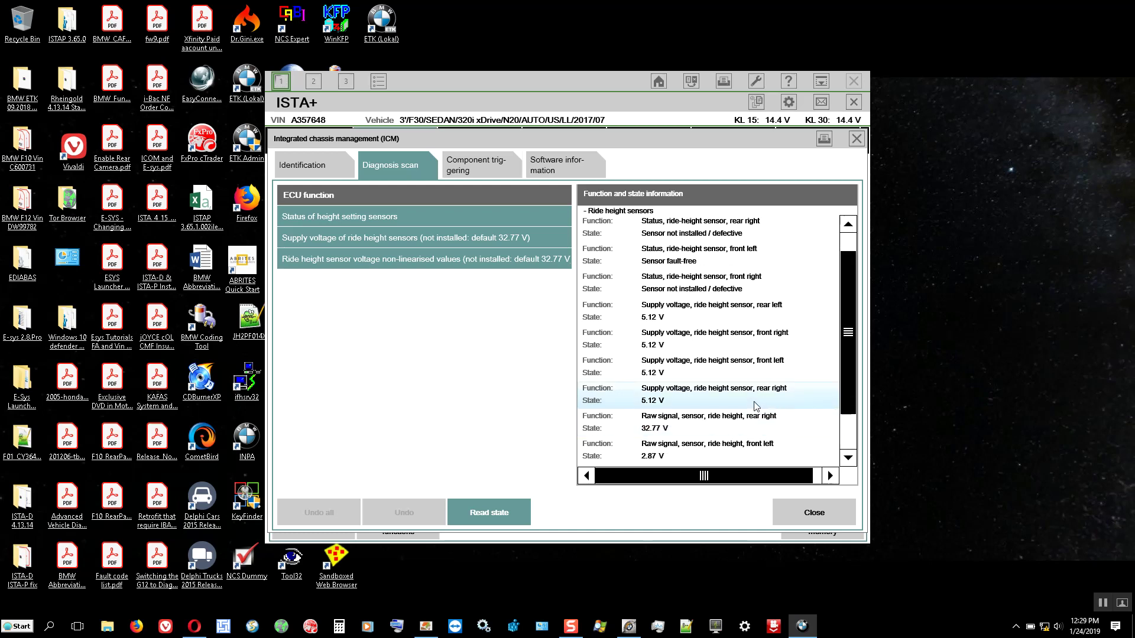
Print the ICM diagnosis scan to a PDF named 'Function' in the vehicle's report folder
click(822, 139)
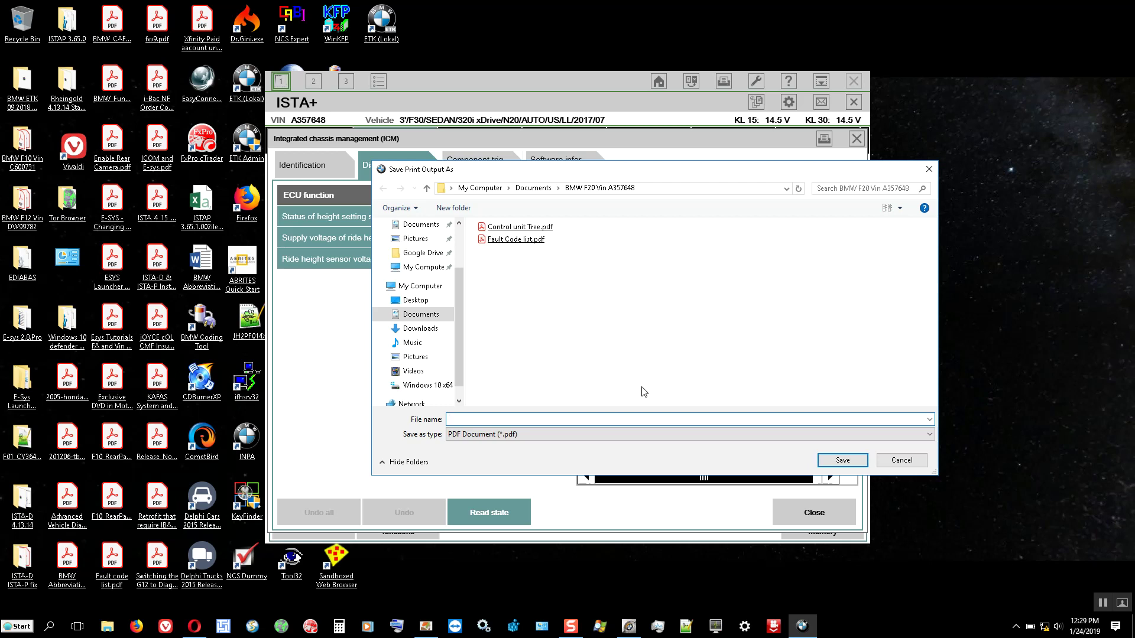
text(F)
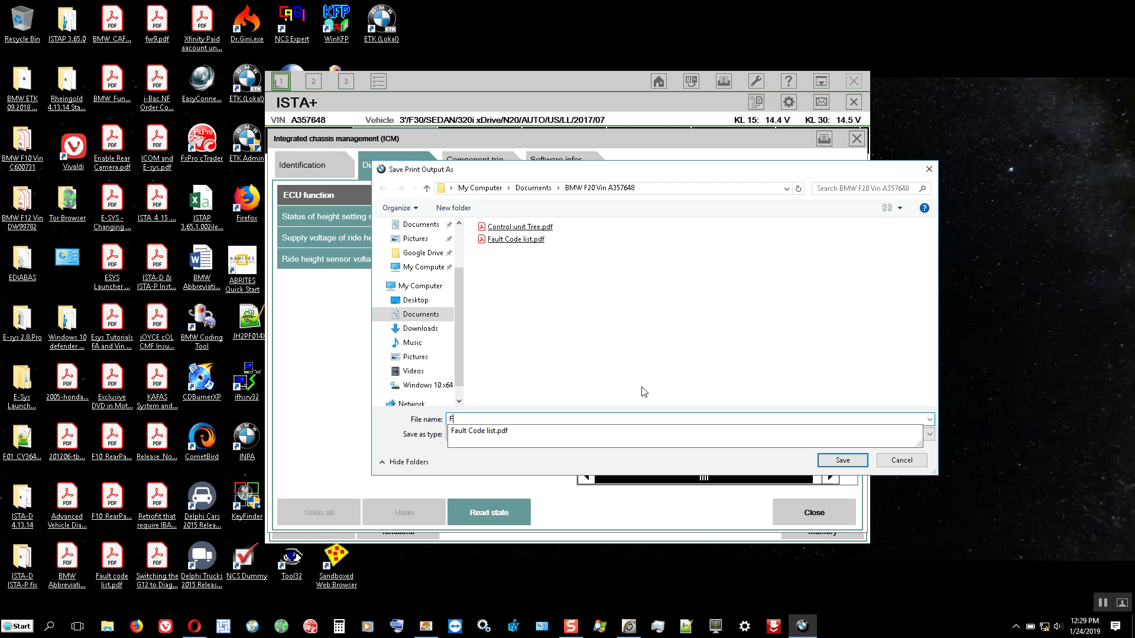
text(unction)
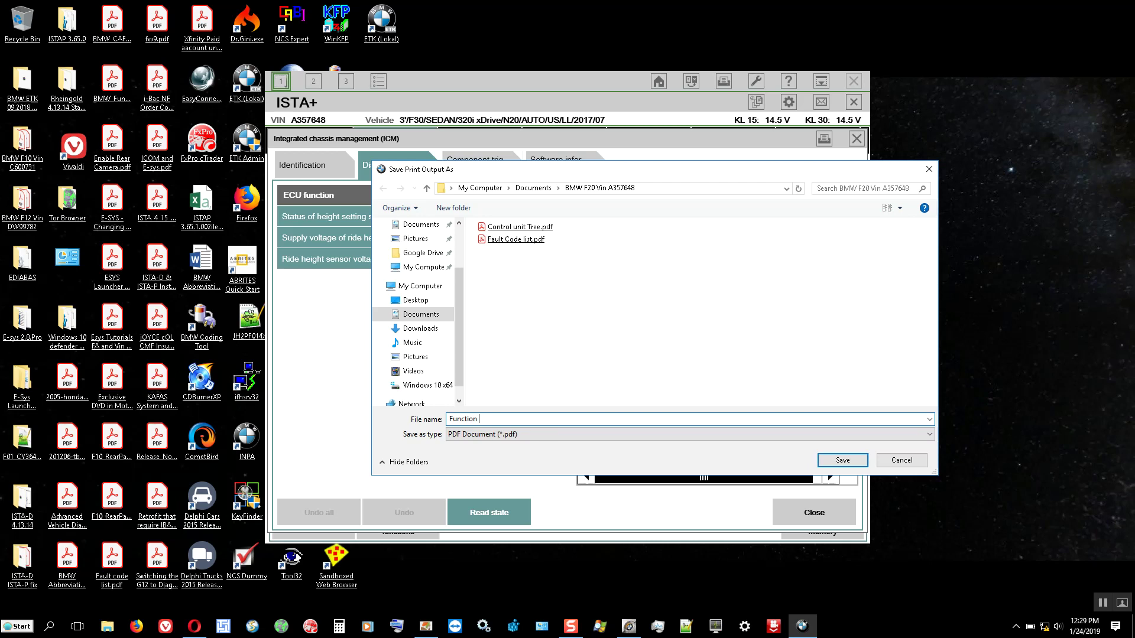
key(Return)
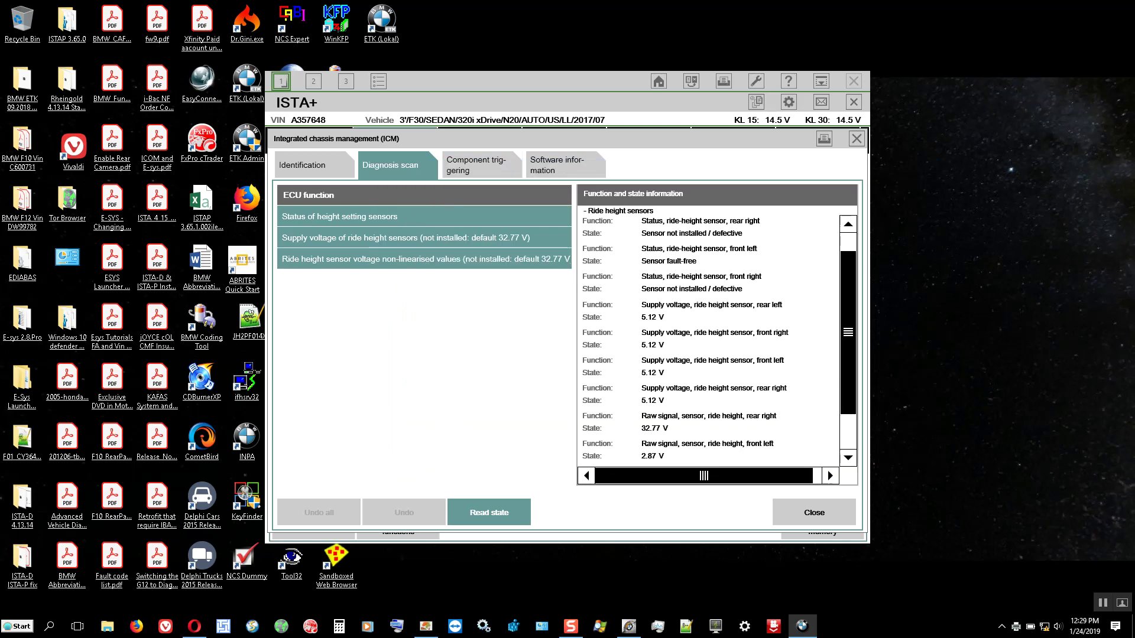
Close the Integrated chassis management (ICM) window, back to the control unit tree
click(810, 512)
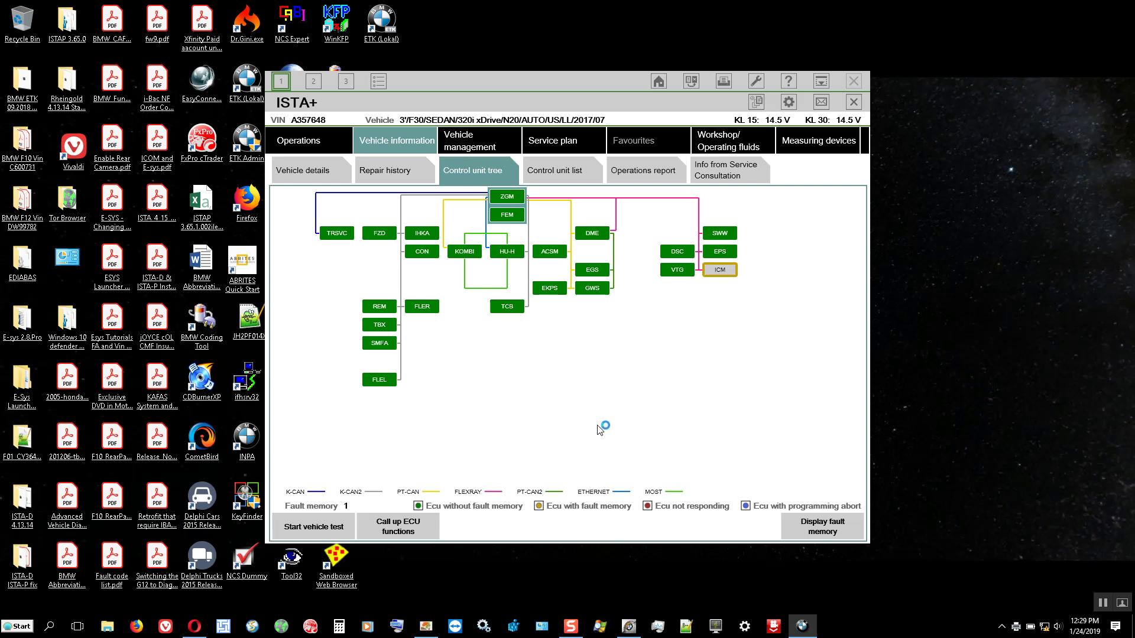